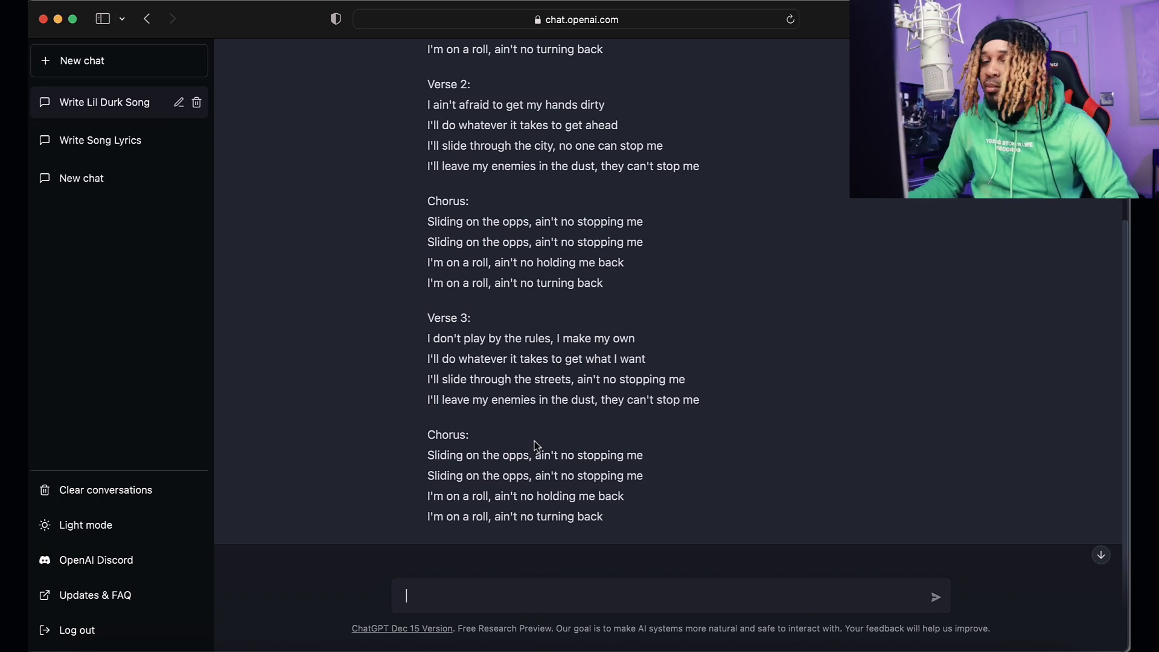
# Switch to Pro Tools, stop the current take and record a new one on the REC track from 0:18.390.
pyautogui.click(802, 650)
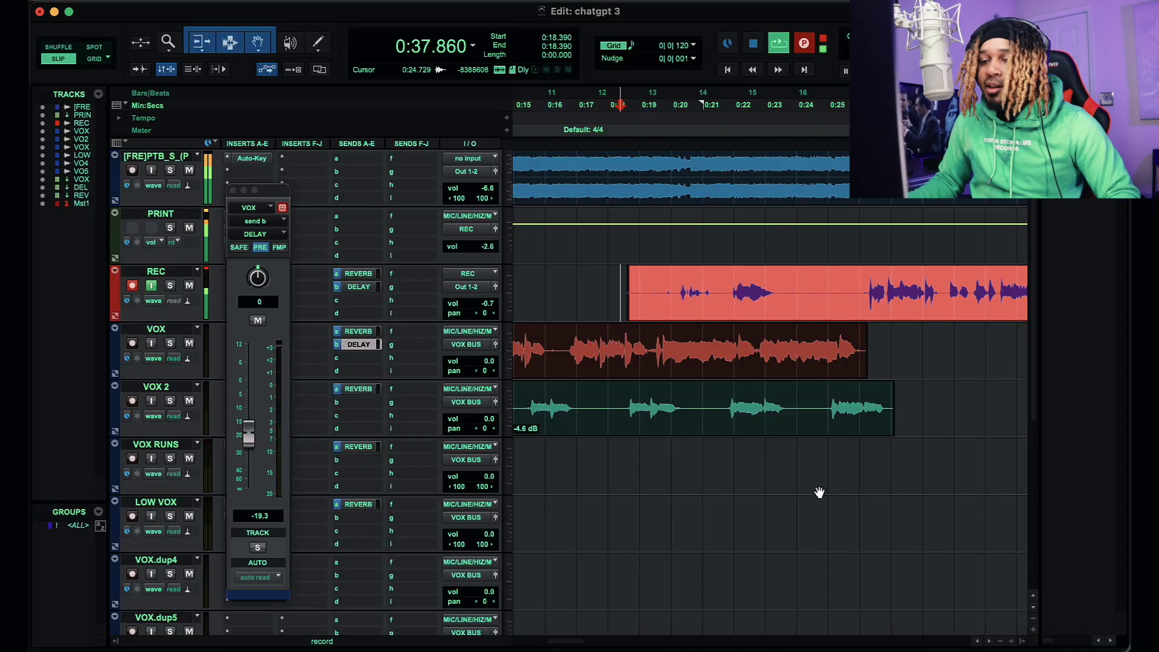
pyautogui.press('space')
pyautogui.press('super+space')
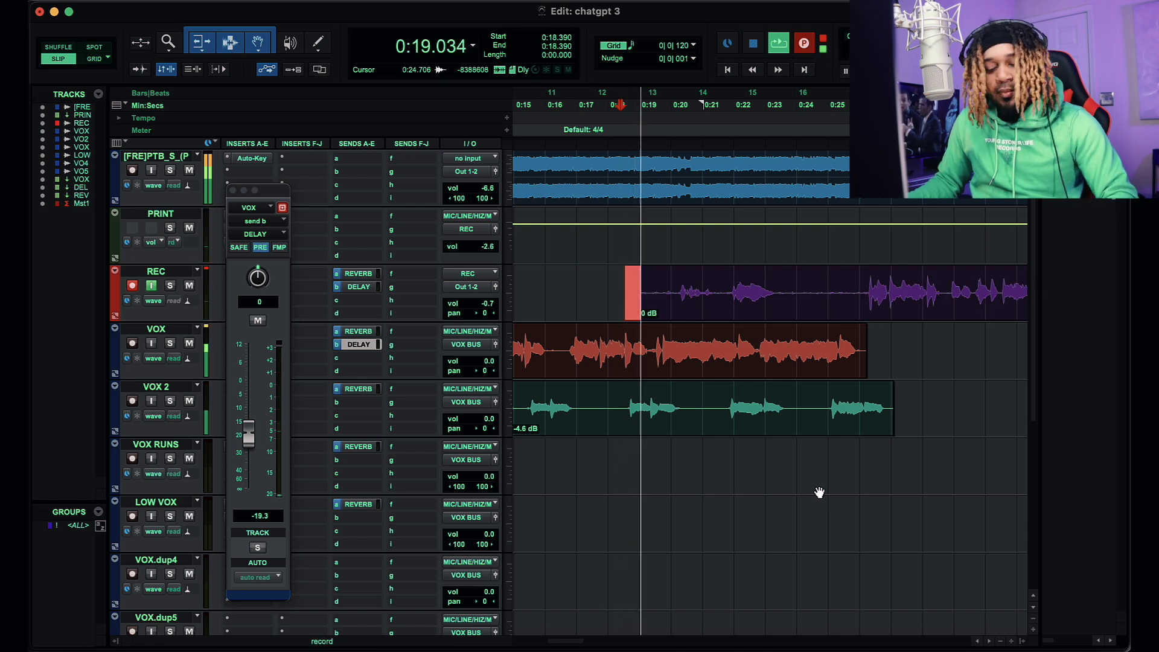
pyautogui.press('t')
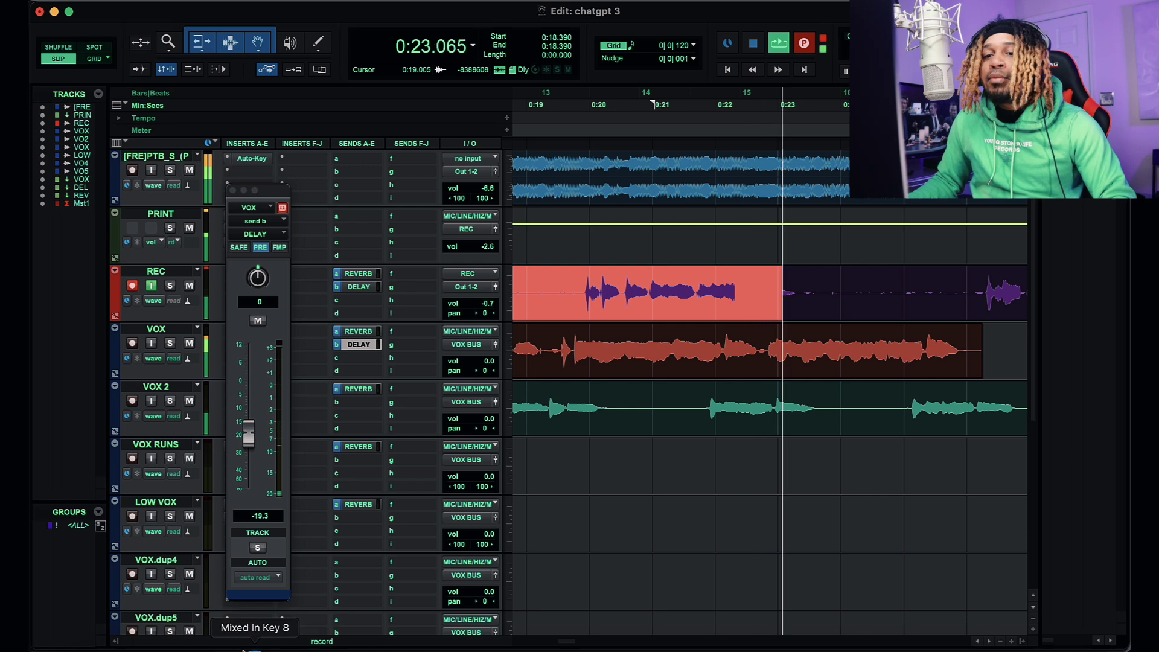
# Consult the song lyrics in ChatGPT while recording another vocal take on the REC track from 0:18.390.
pyautogui.click(227, 649)
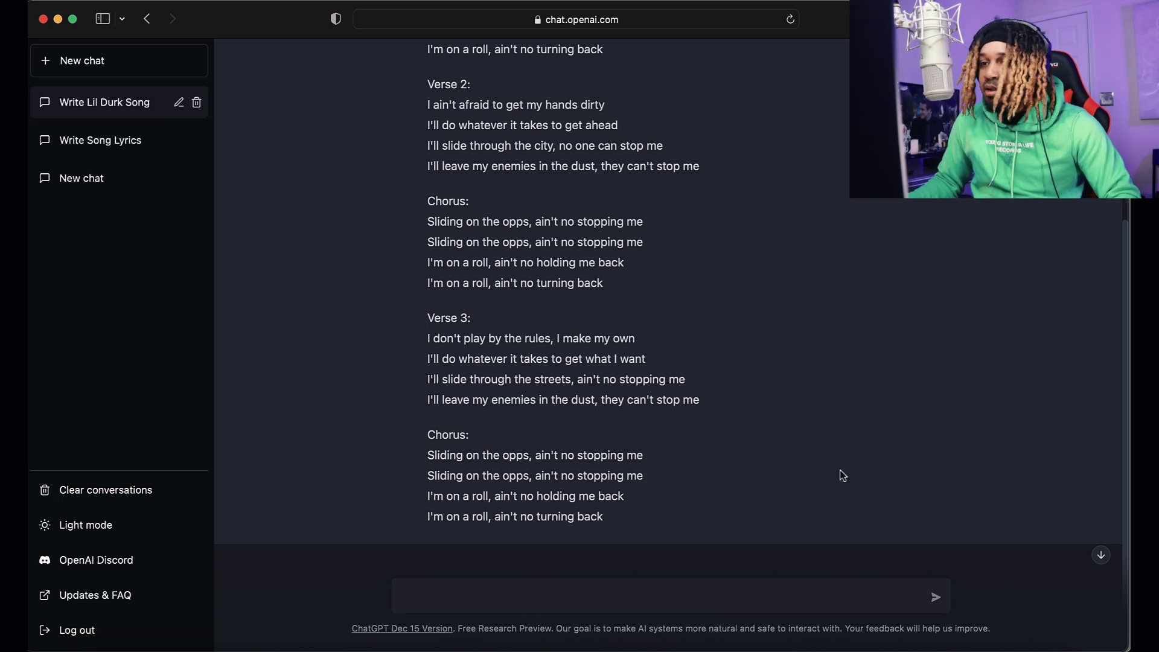
pyautogui.click(802, 649)
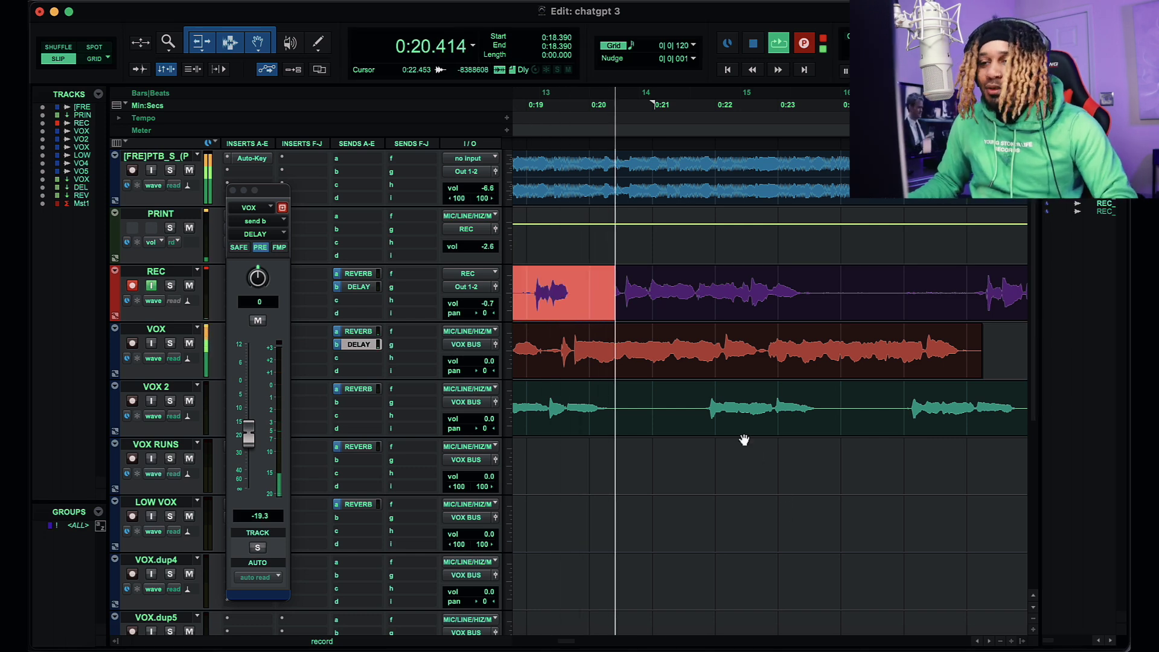
pyautogui.press('r')
pyautogui.click(223, 648)
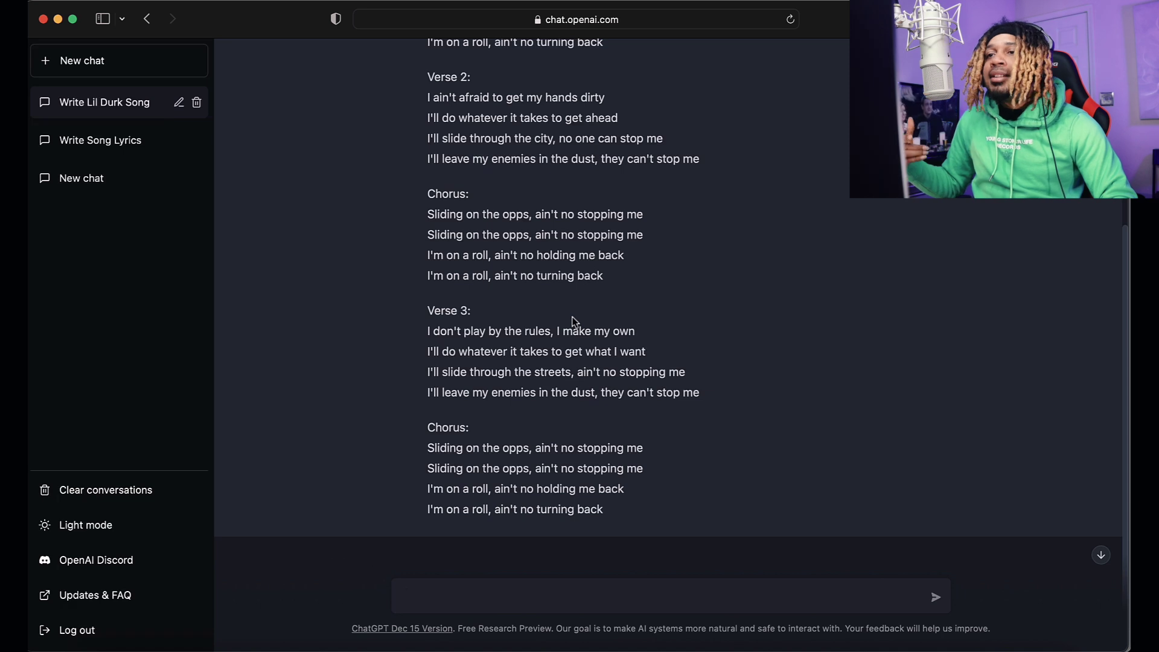
# Return to Pro Tools, end the take, trim its start to 0:25.007 and move the clip to VOX RUNS.
pyautogui.click(804, 649)
pyautogui.press('space')
pyautogui.press('space')
pyautogui.click(837, 285)
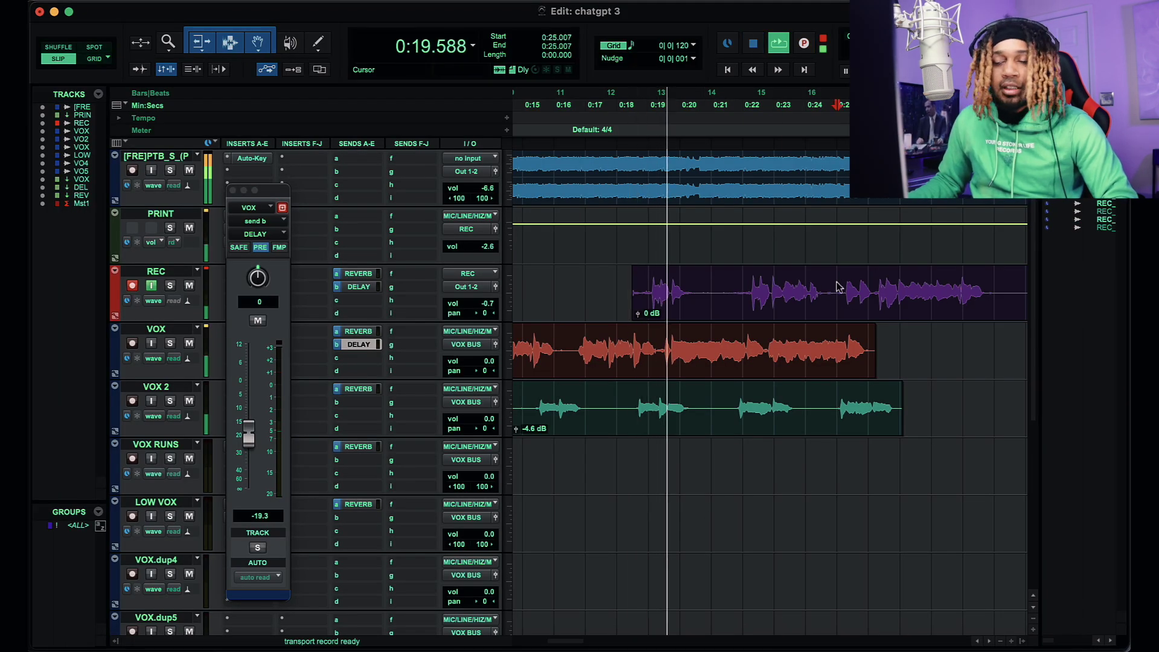
pyautogui.press('a')
pyautogui.moveTo(875, 314); pyautogui.dragTo(882, 458)
# Trim the end of the VOX 2 clip to 0:25.031 and close the floating DELAY send window.
pyautogui.hscroll(5, 845, 422)
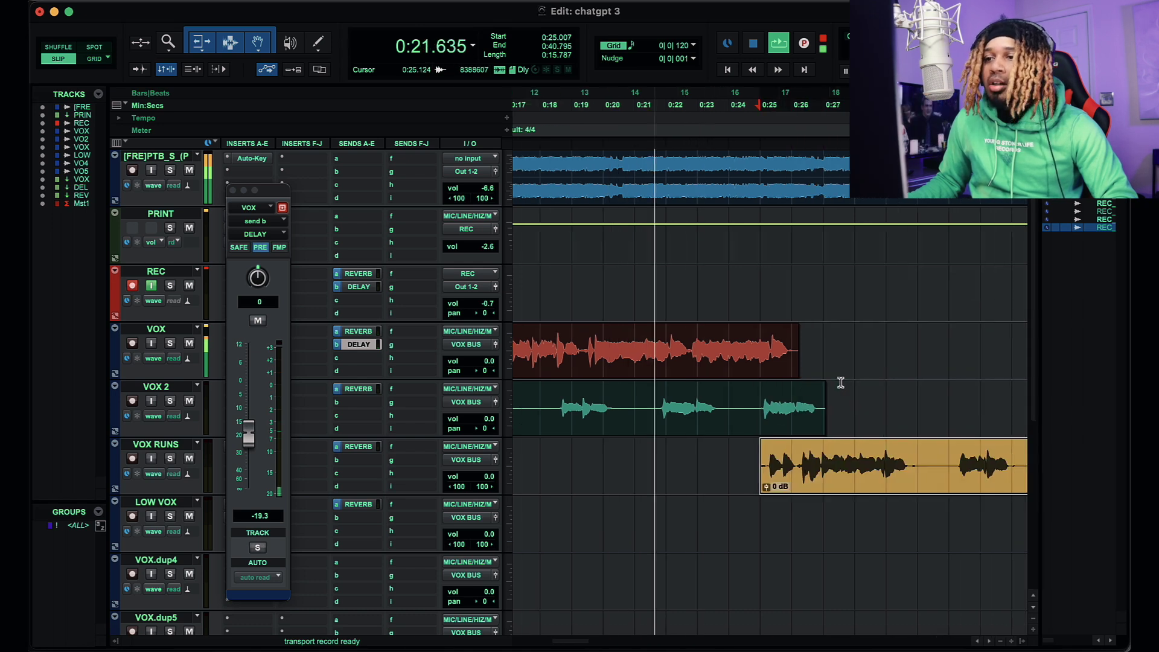
pyautogui.scroll(3, 703, 347)
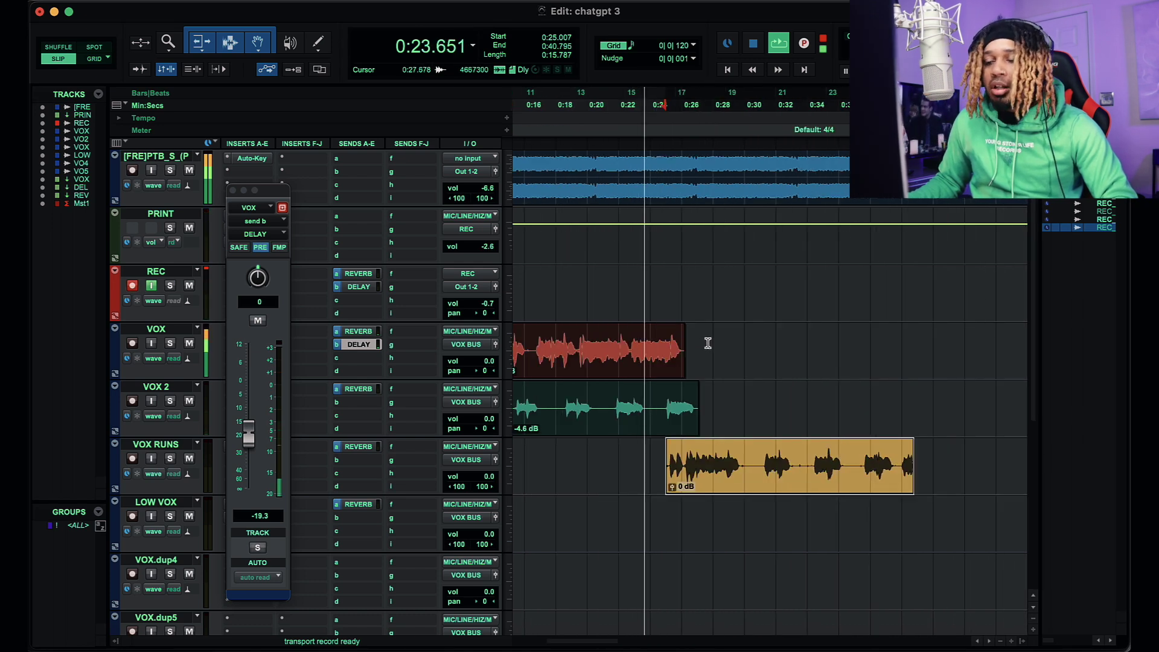
pyautogui.scroll(-1, 758, 344)
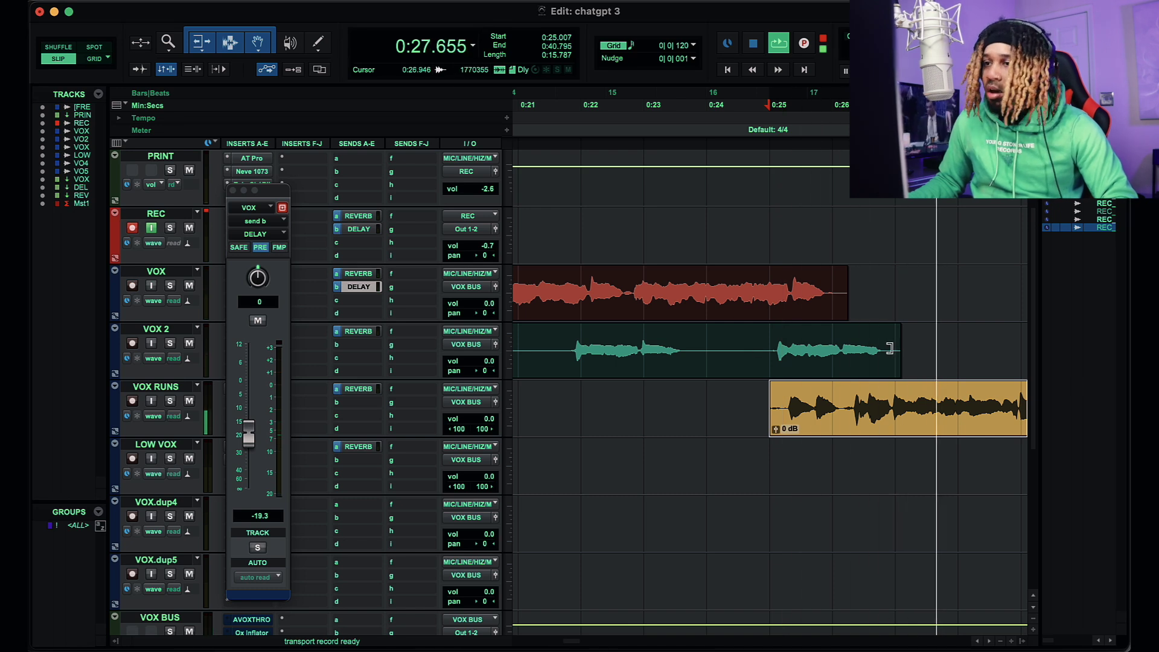
pyautogui.moveTo(899, 356); pyautogui.dragTo(769, 362)
pyautogui.click(233, 191)
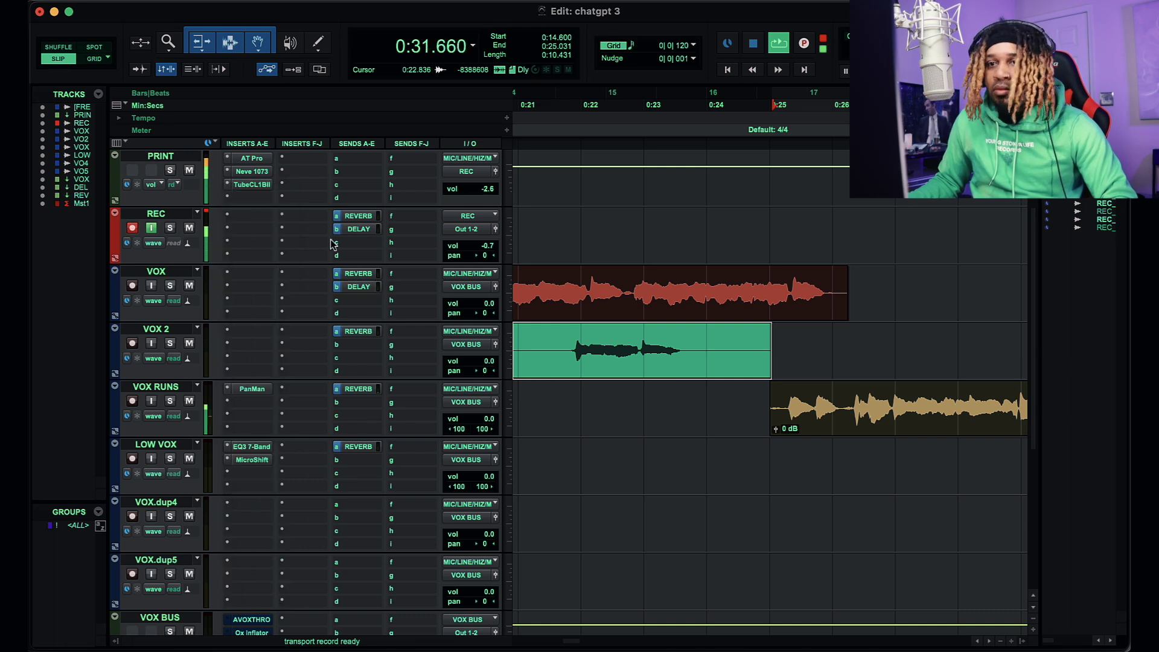
# Bypass PanMan on VOX RUNS, move it to the VOX.dup4 track and play back from 0:20.805.
pyautogui.click(228, 396)
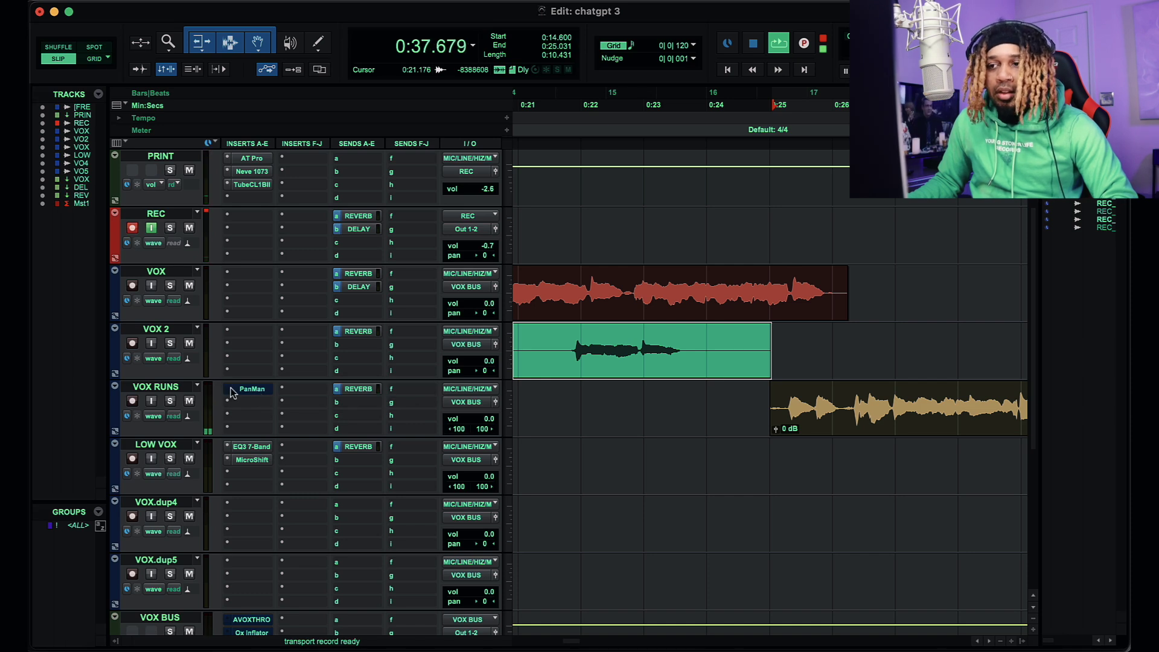
pyautogui.press('super+bracketleft')
pyautogui.press('space')
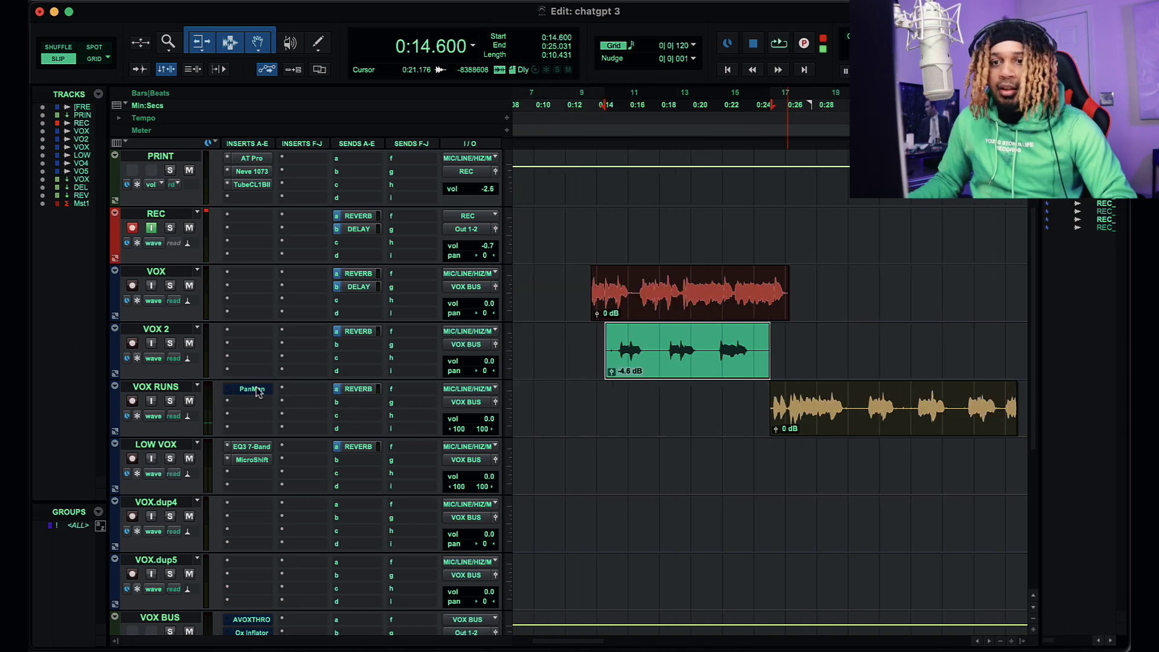
pyautogui.click(702, 401)
pyautogui.press('space')
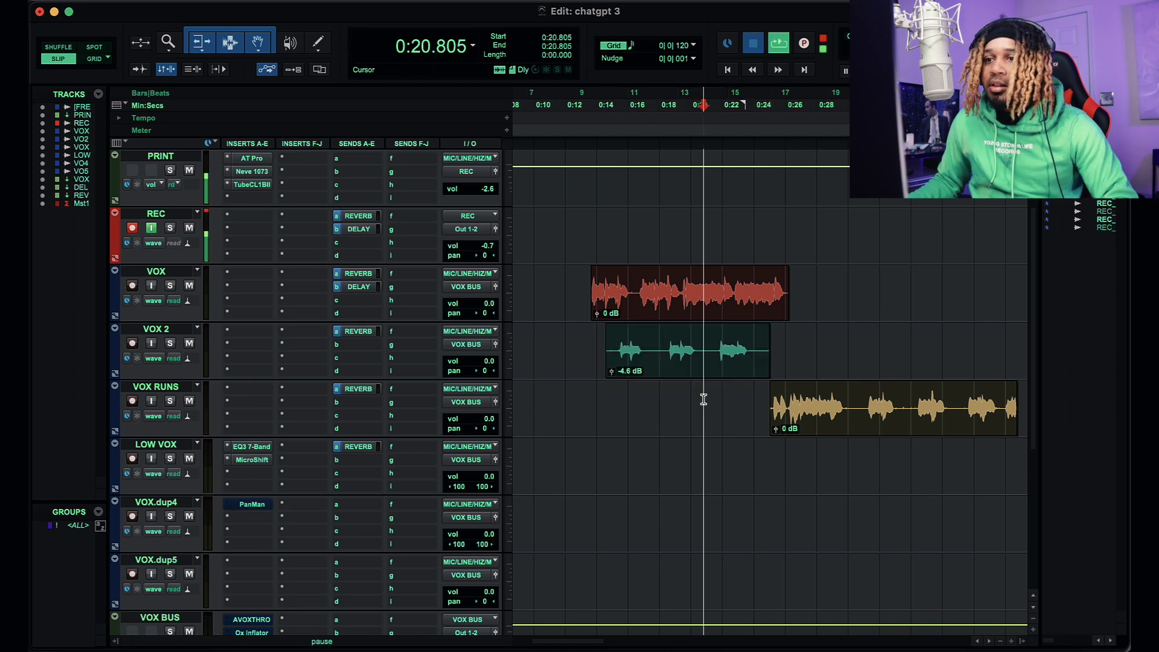
# Copy the DELAY send from the VOX track to send b of the VOX RUNS track.
pyautogui.press('super+bracketright')
pyautogui.press('super+bracketright')
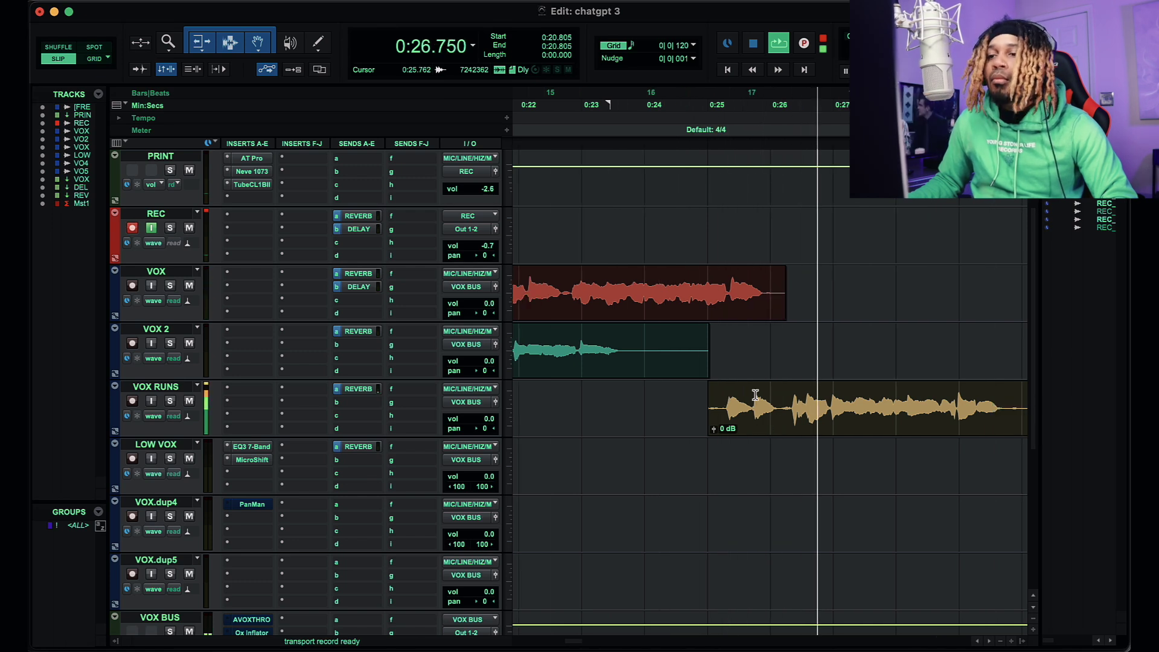
pyautogui.press('super+bracketleft')
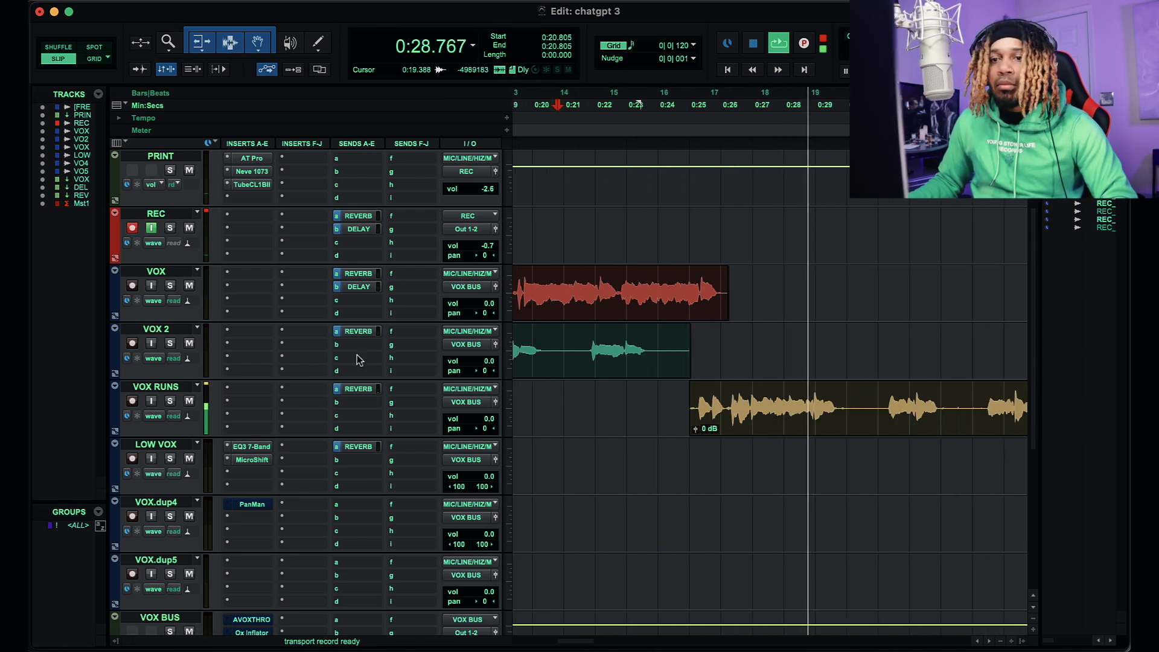
pyautogui.moveTo(367, 288); pyautogui.dragTo(377, 402)
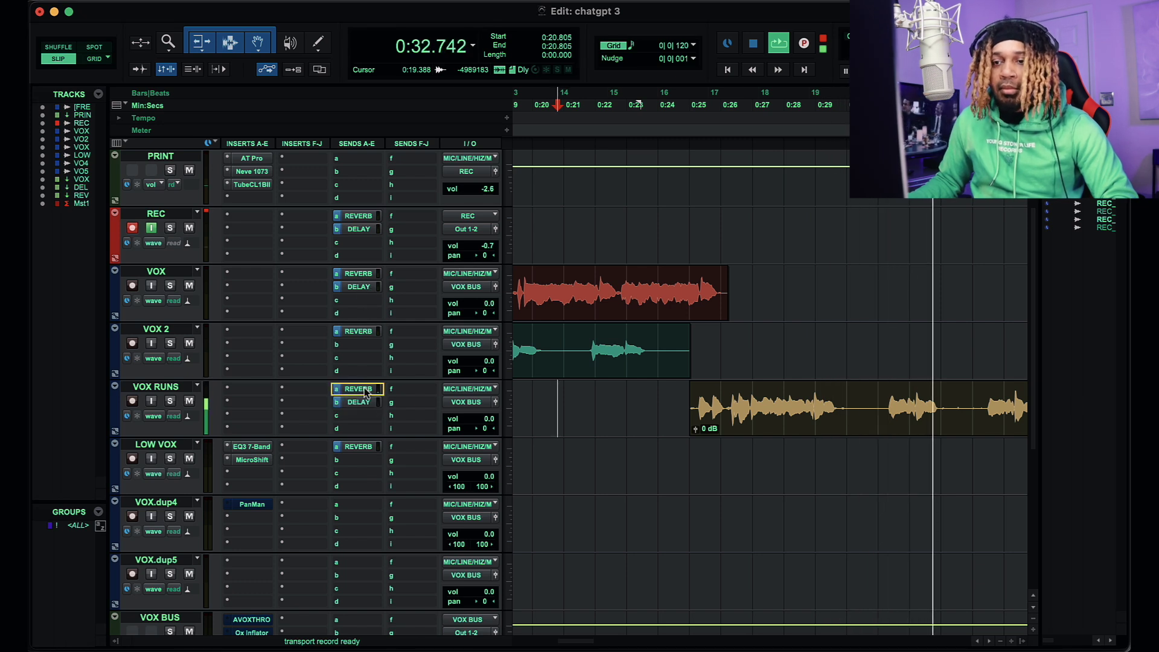
# Trim the end of the VOX RUNS clip to 0:39.613 and restart playback from 0:22.662.
pyautogui.press('super+bracketleft')
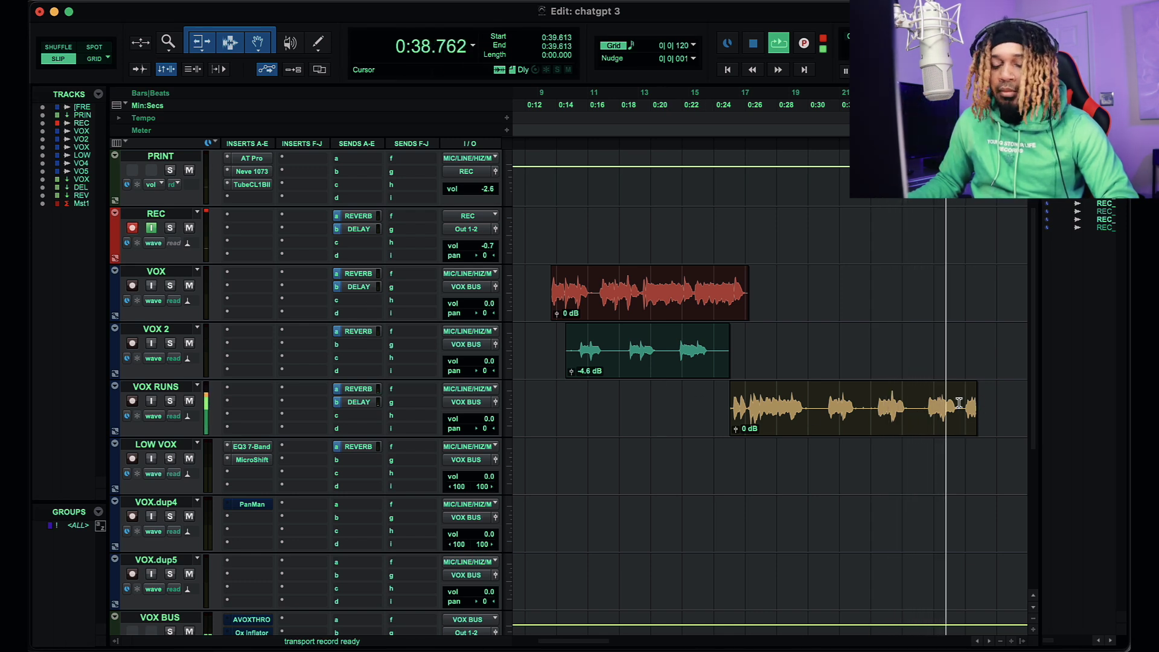
pyautogui.press('s')
pyautogui.click(693, 224)
pyautogui.press('space')
pyautogui.press('space')
pyautogui.press('super+bracketright')
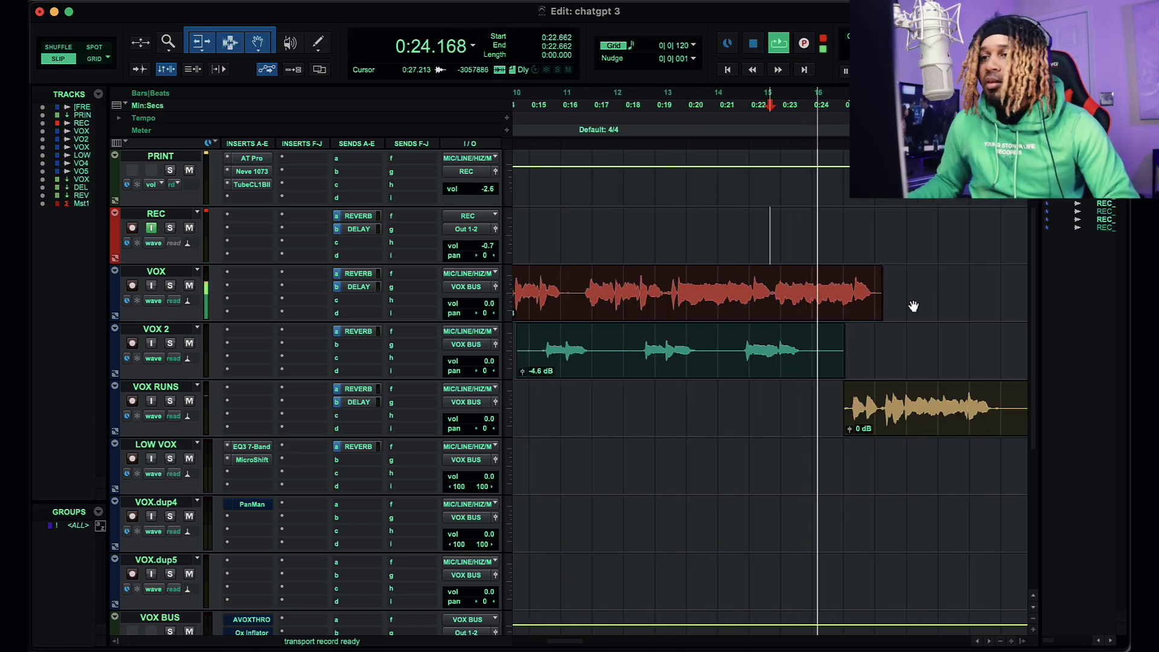
pyautogui.hscroll(2, 910, 305)
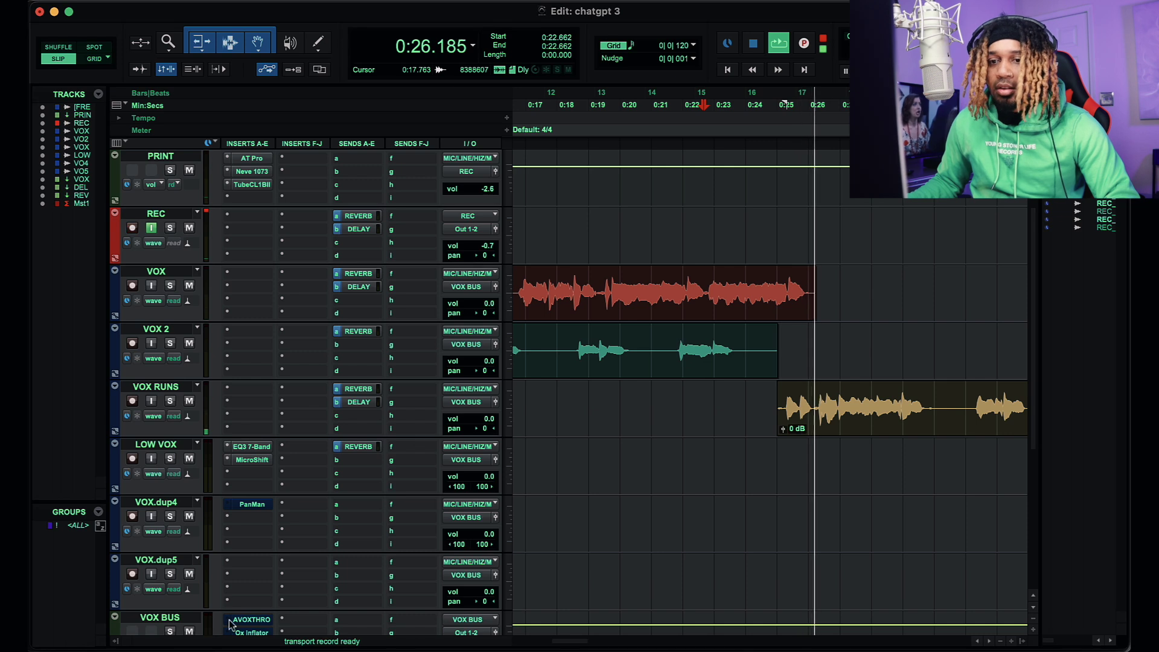
# Consult the lyrics in ChatGPT and record a new vocal take in Pro Tools with a run-up from 0:23.173.
pyautogui.click(225, 648)
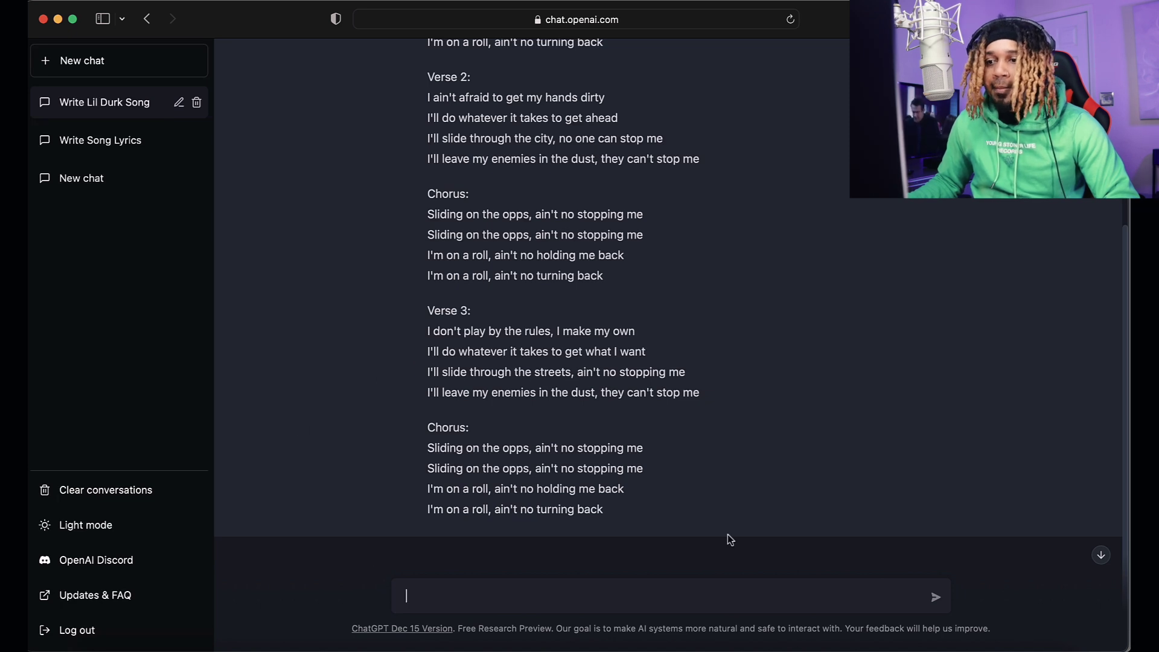
pyautogui.click(805, 649)
pyautogui.press('space')
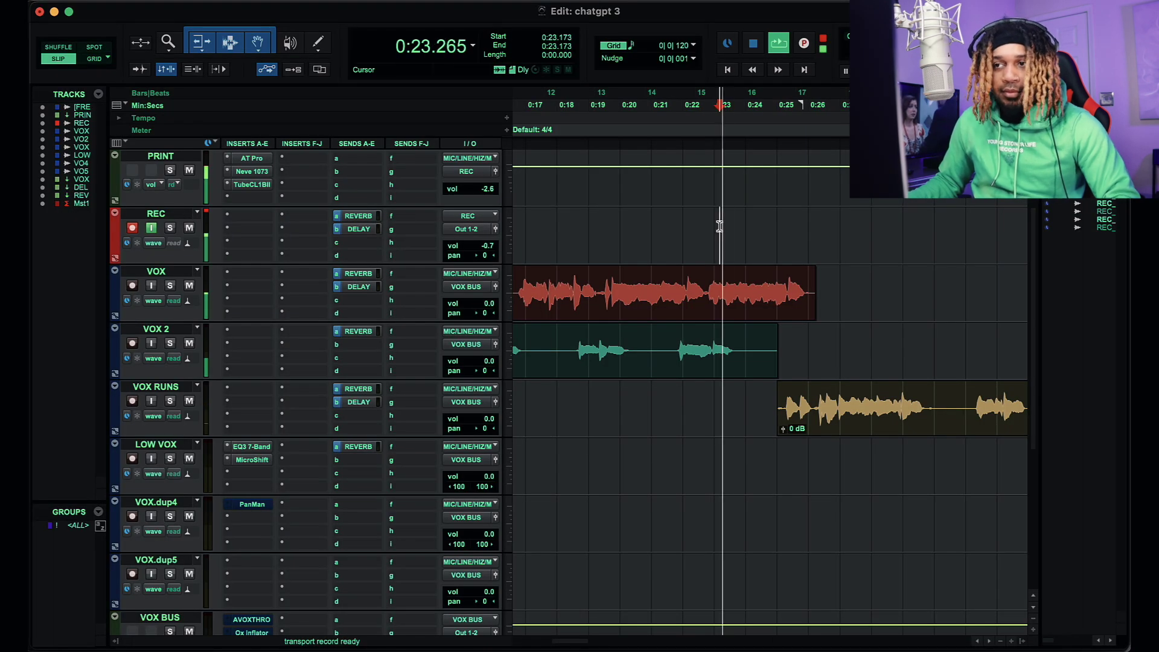
pyautogui.click(224, 649)
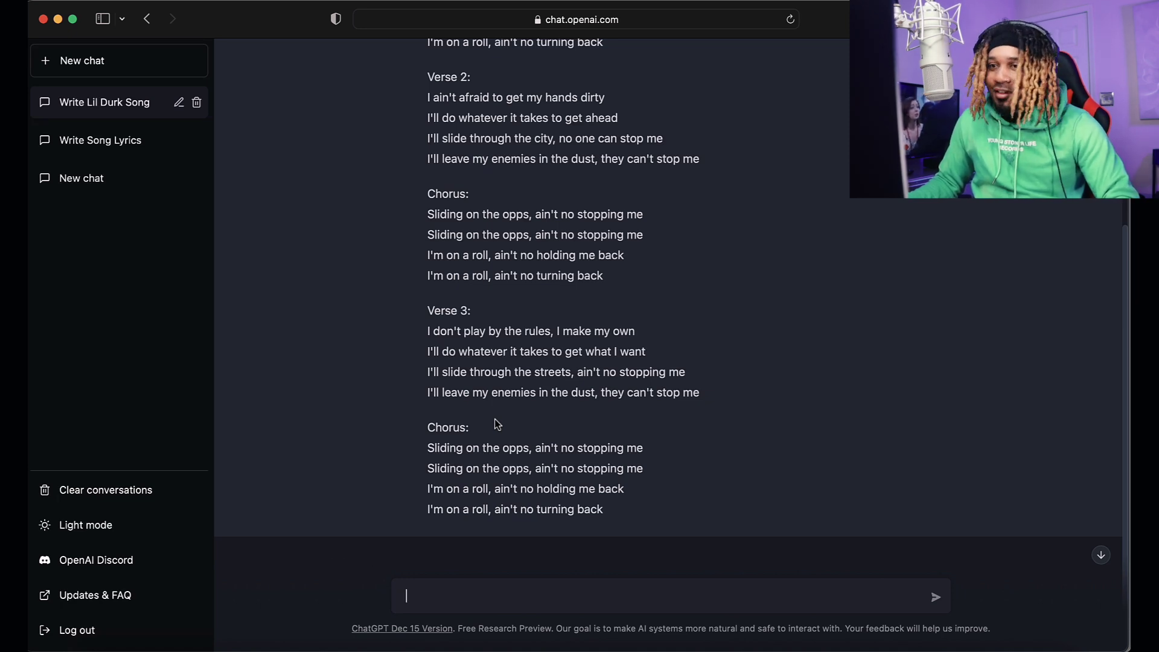
# Return to Pro Tools, end the take, trim its start to 0:28.885 and move the clip to VOX 2.
pyautogui.click(804, 647)
pyautogui.click(719, 336)
pyautogui.press('space')
pyautogui.press('space')
pyautogui.click(899, 230)
pyautogui.press('a')
pyautogui.moveTo(906, 251); pyautogui.dragTo(879, 362)
# Trim the end of the new VOX 2 clip to 0:34.806 and start recording on the REC track.
pyautogui.hscroll(5, 869, 309)
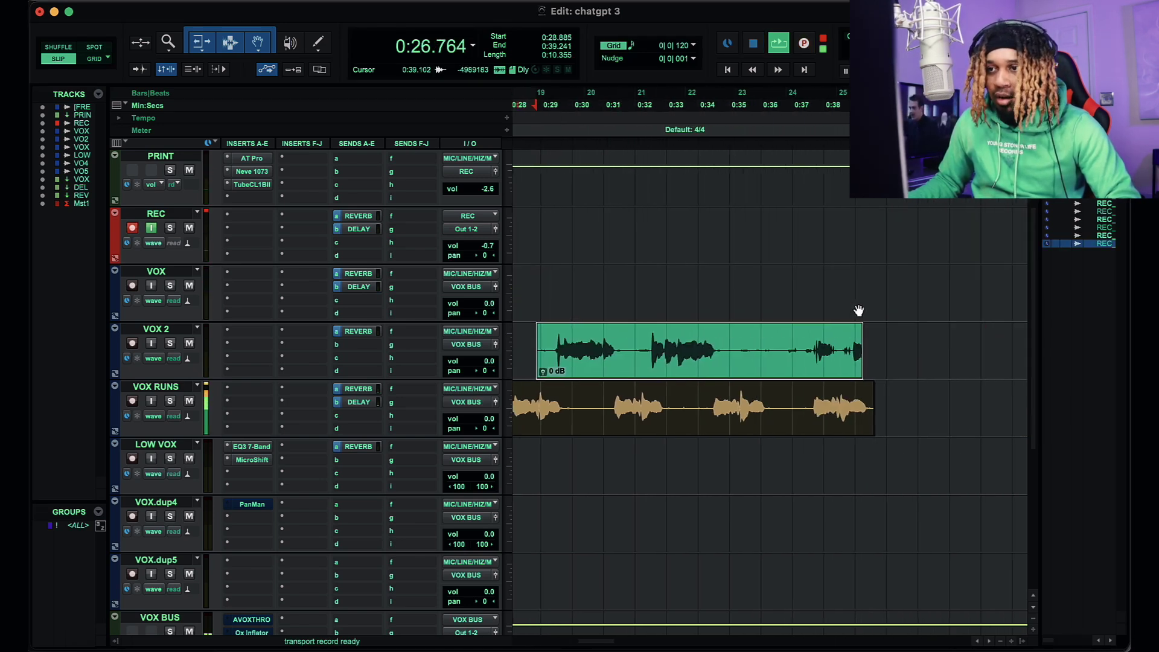
pyautogui.click(722, 344)
pyautogui.press('s')
pyautogui.press('3')
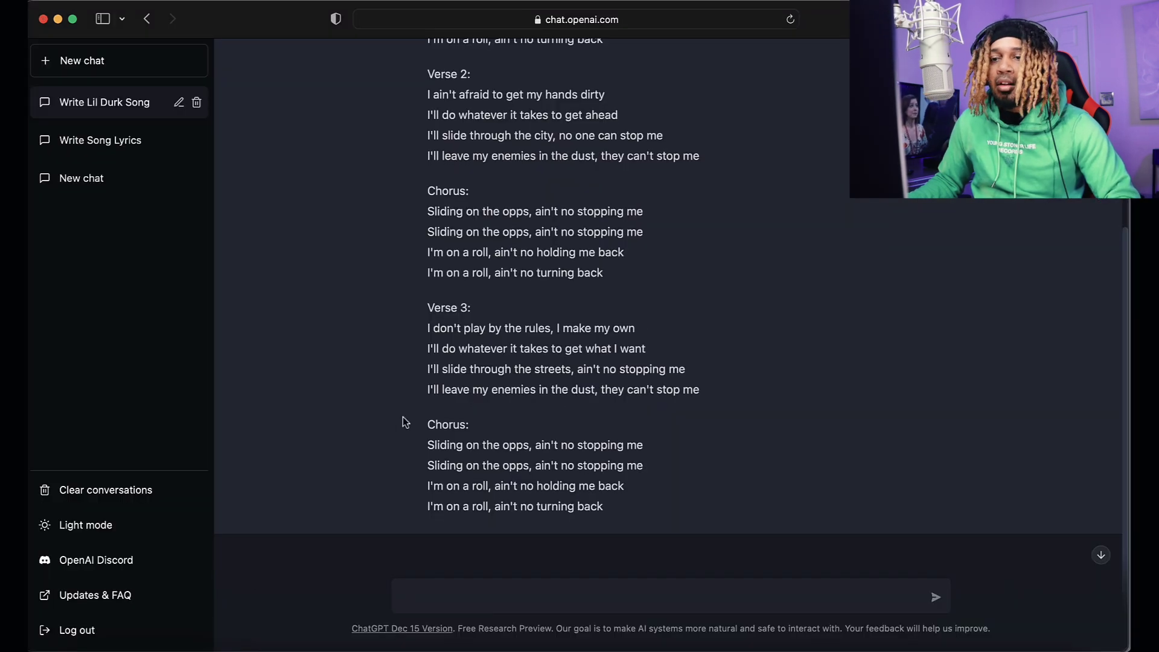
# Read the final chorus lyrics in ChatGPT, then return to Pro Tools and play back from 0:34.806.
pyautogui.scroll(-1, 411, 410)
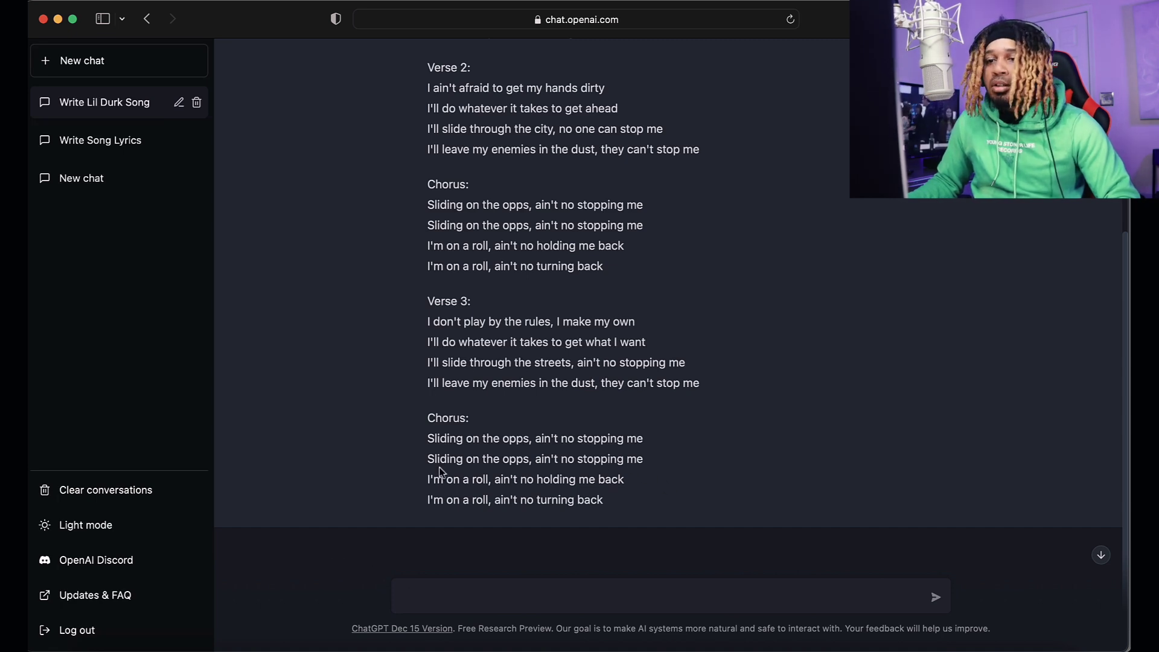
pyautogui.click(801, 650)
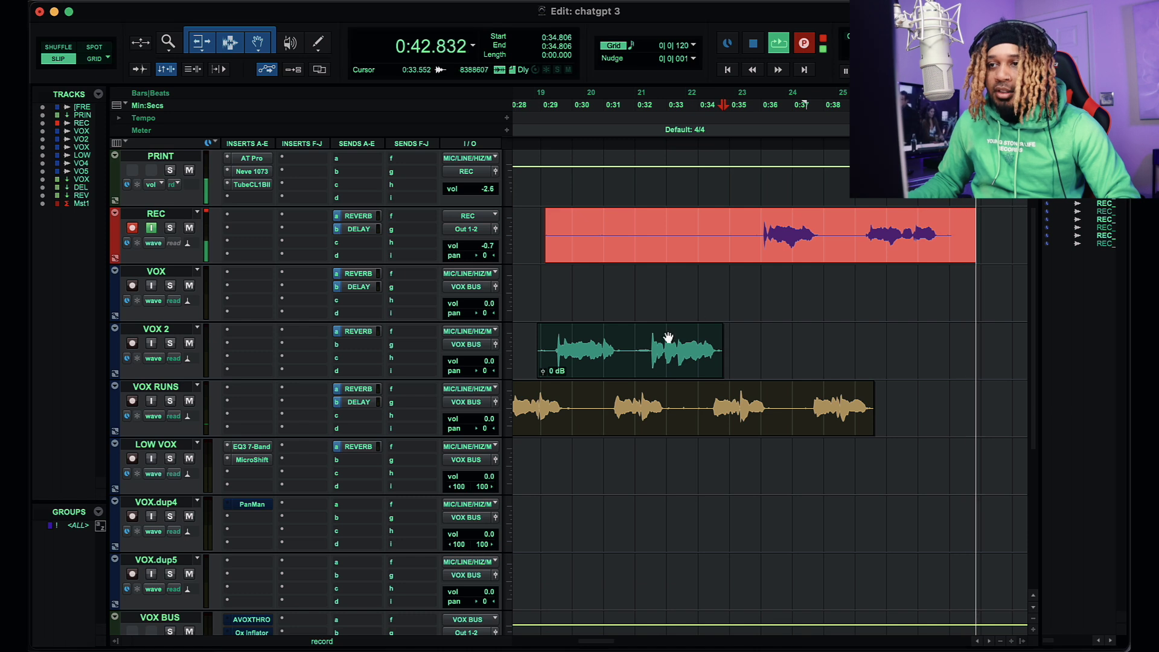
pyautogui.press('space')
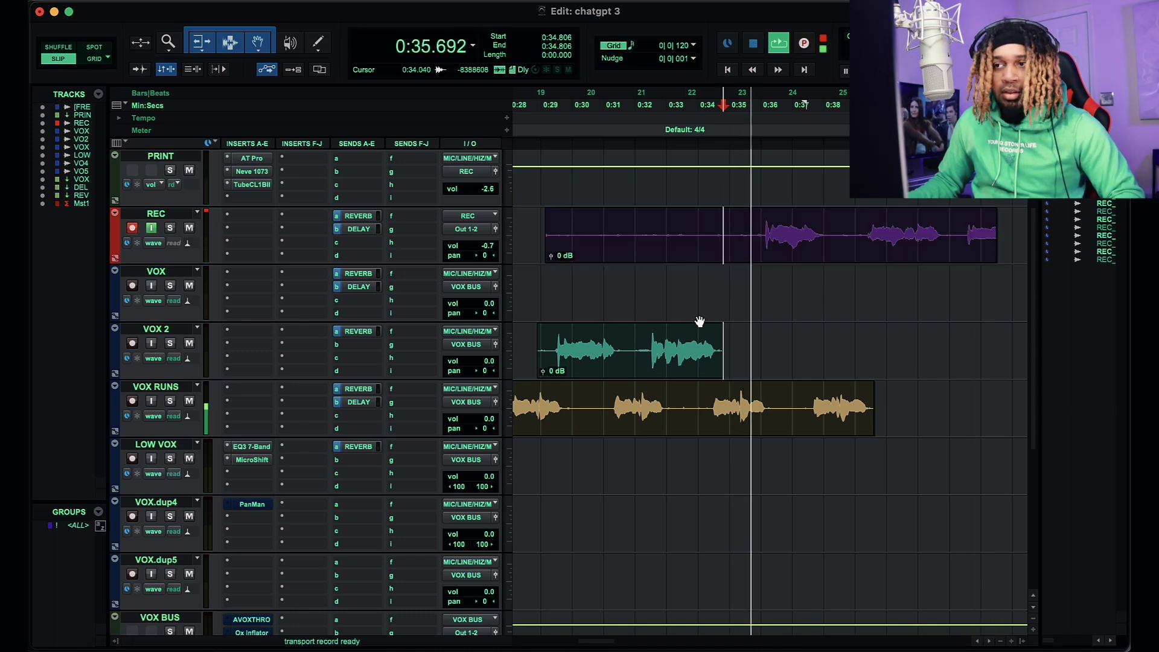
# Place the cursor at 0:28.723 on the REC track and record a vocal take from there.
pyautogui.click(531, 224)
pyautogui.press('space')
pyautogui.press('space')
pyautogui.press('super+space')
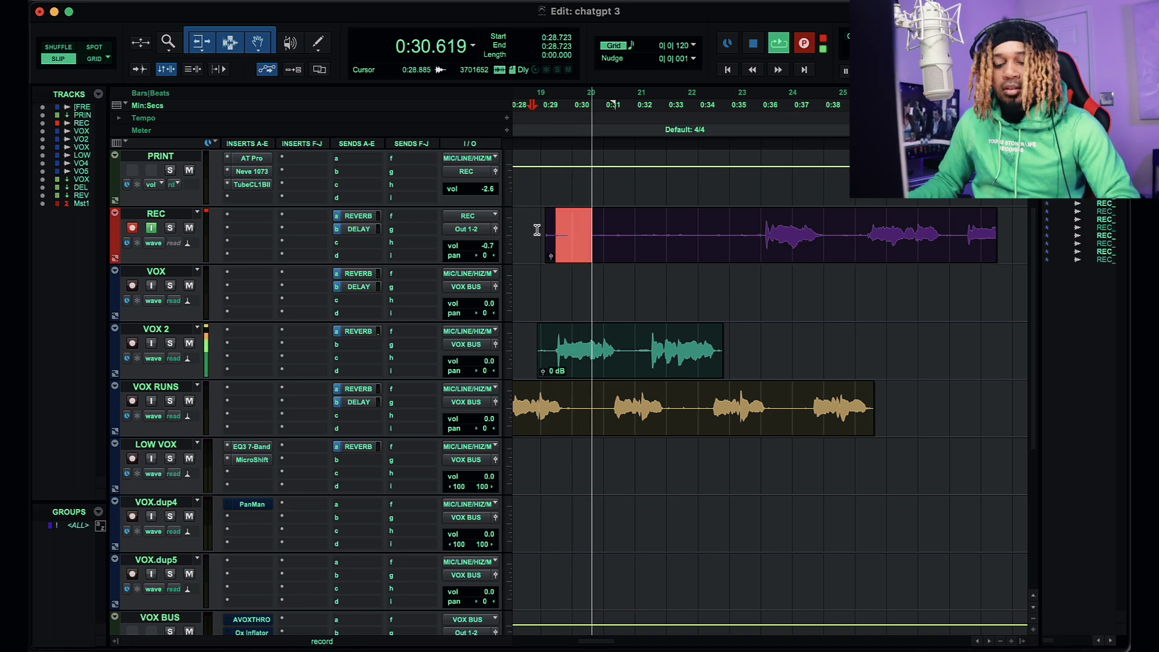
pyautogui.press('r')
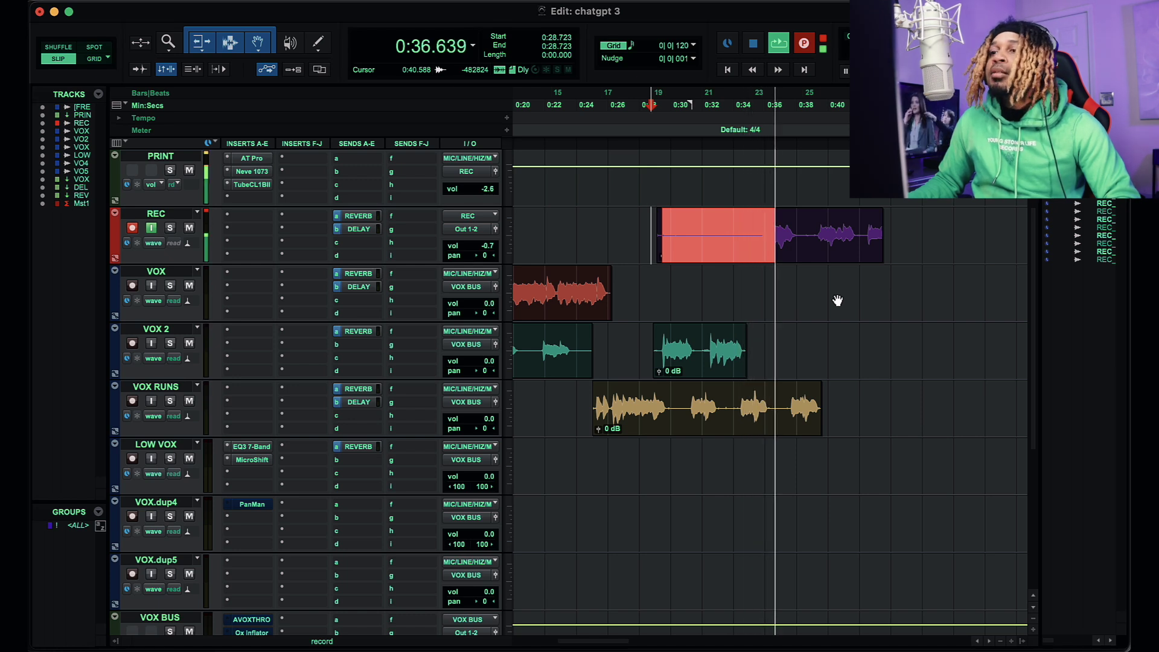
# Stop the current take and re-record the vocal on the REC track from 0:28.723.
pyautogui.press('space')
pyautogui.press('super+space')
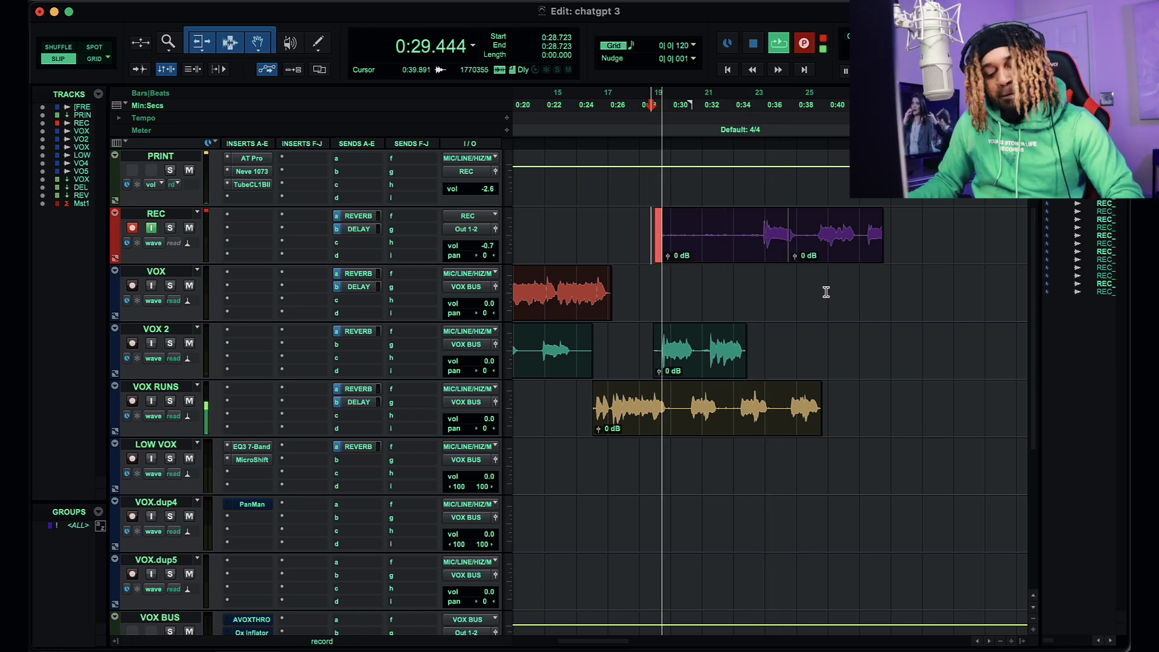
pyautogui.press('t')
pyautogui.press('t')
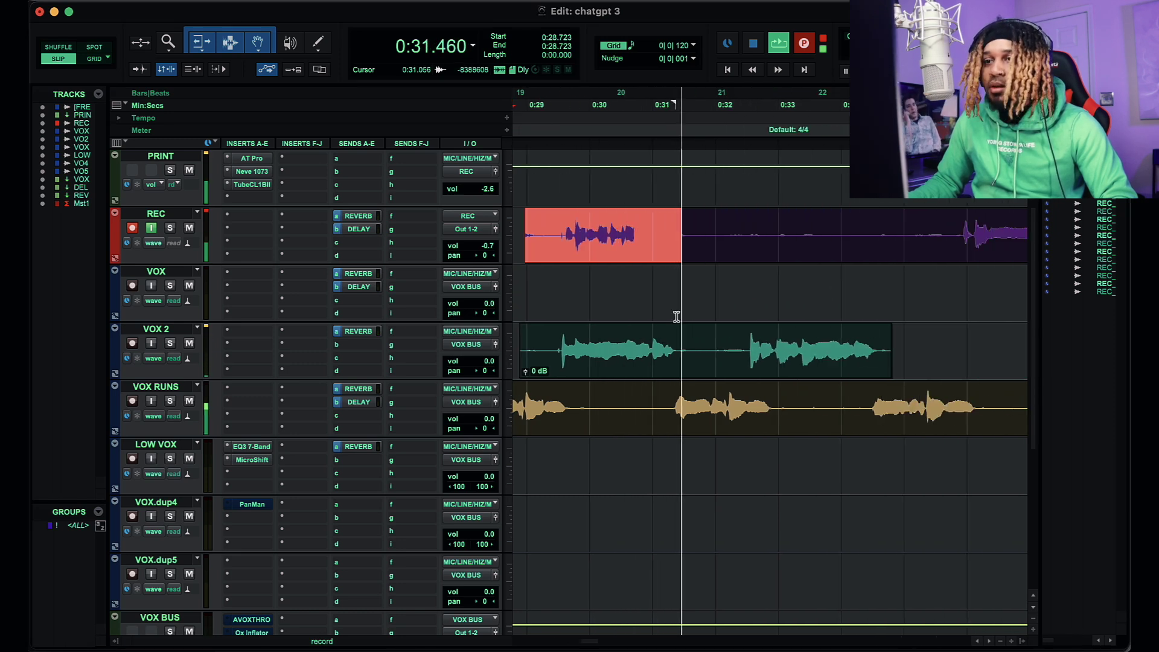
# Trim the VOX 2 clip's start to 0:28.966 and move the REC take, cut to start at 0:35.387, to VOX 2.
pyautogui.moveTo(525, 359); pyautogui.dragTo(525, 359)
pyautogui.hscroll(1, 657, 348)
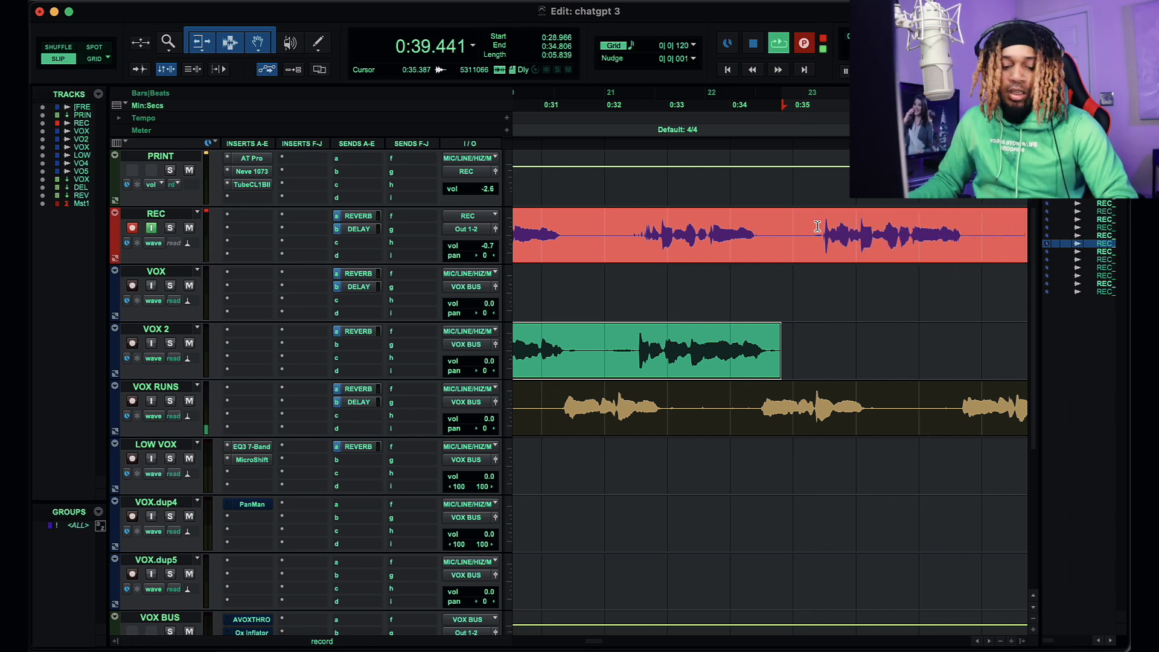
pyautogui.press('space')
pyautogui.moveTo(818, 228); pyautogui.dragTo(847, 338)
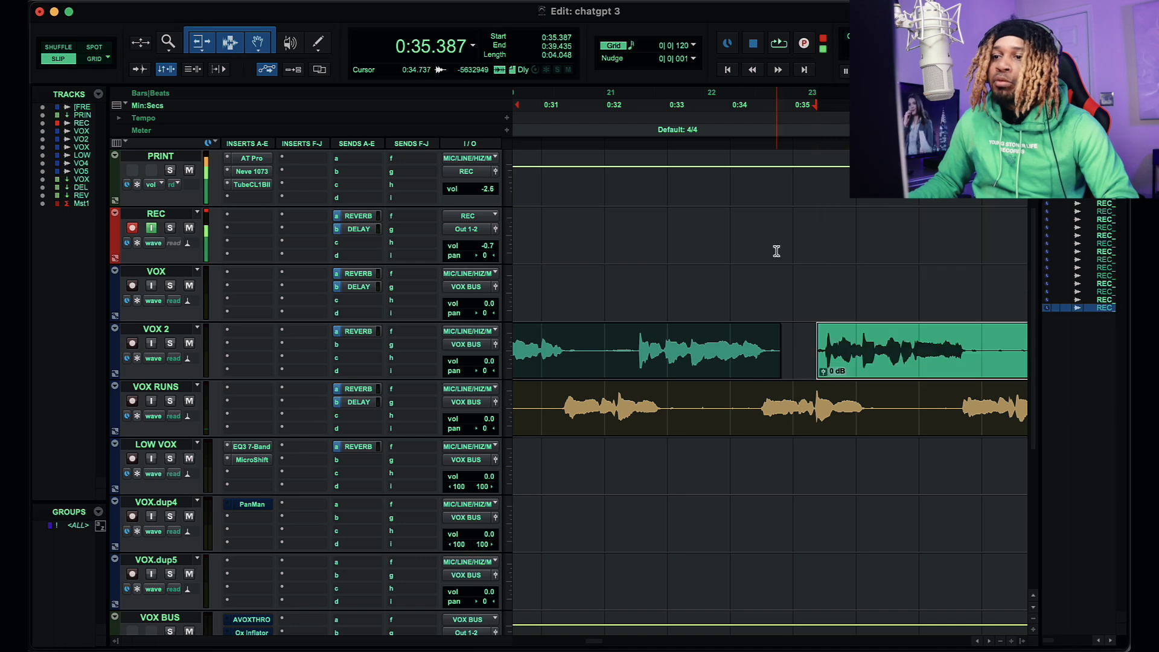
# Play back the newly placed VOX 2 clip and trim its end to 0:38.022.
pyautogui.click(759, 234)
pyautogui.press('space')
pyautogui.click(983, 342)
pyautogui.press('s')
pyautogui.press('r')
pyautogui.press('r')
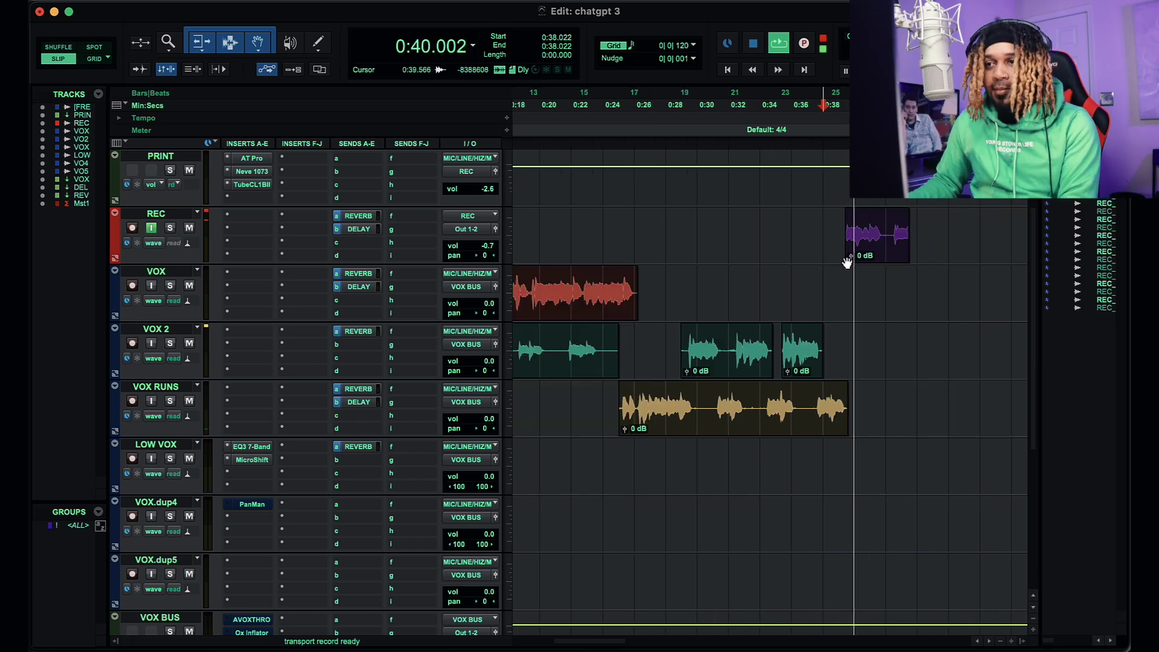
# Clear the leftover vocal clip from the REC track and play the song back from 0:13.003.
pyautogui.press('space')
pyautogui.press('r')
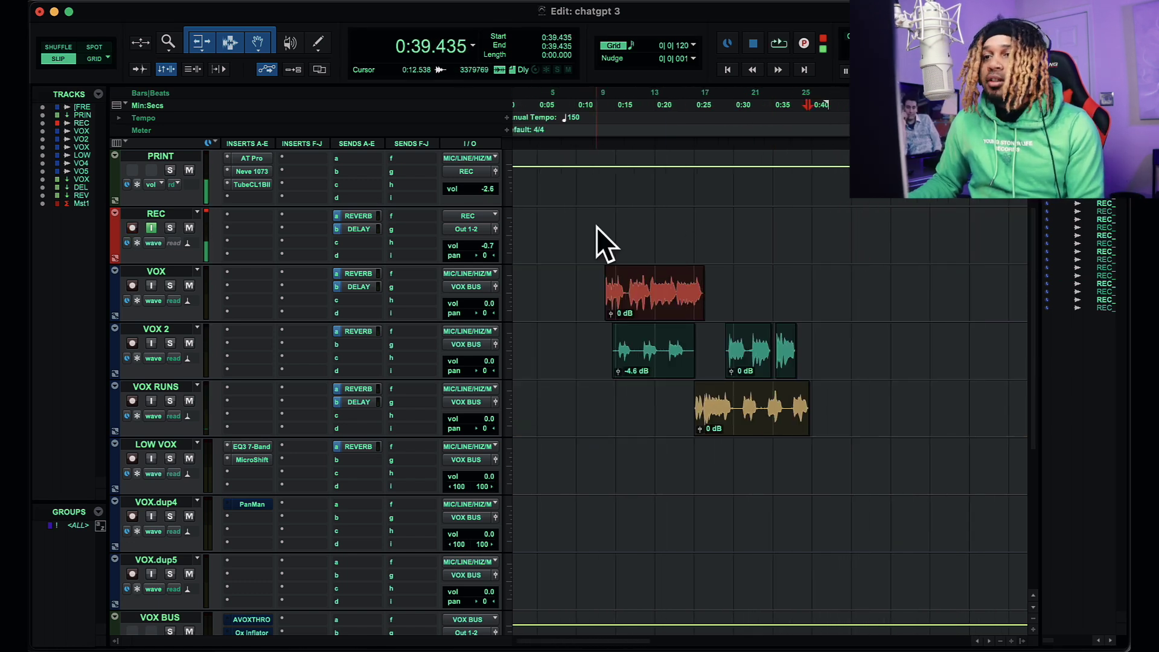
pyautogui.press('space')
pyautogui.press('t')
pyautogui.press('t')
pyautogui.press('t')
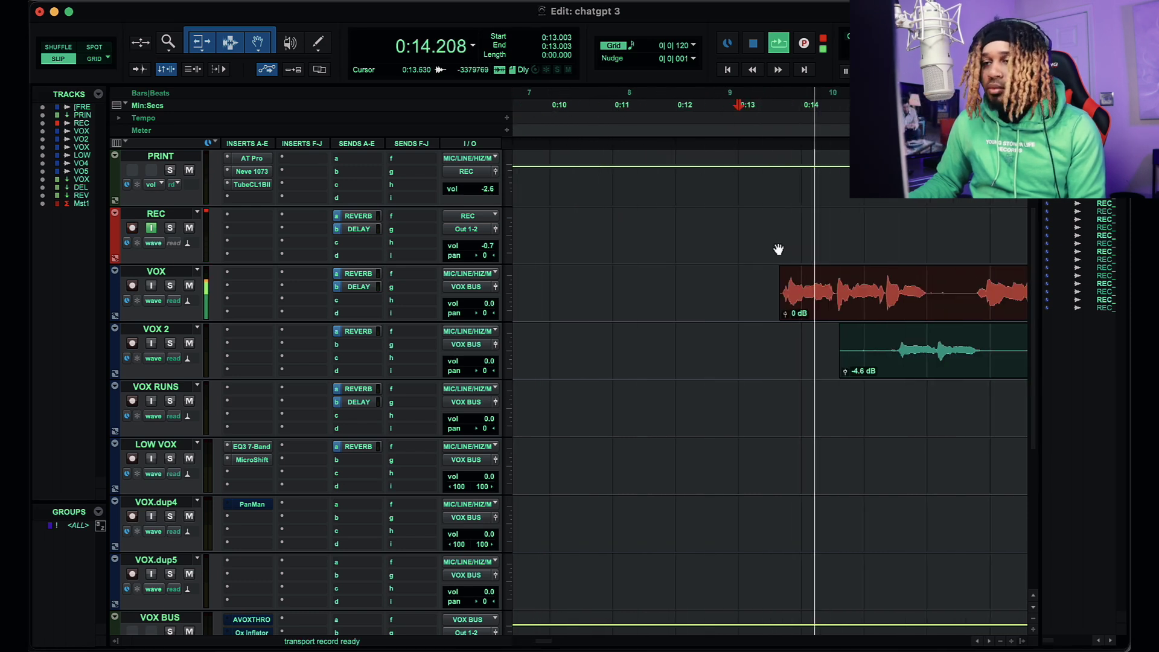
# Trim the start of the first VOX 2 clip to 0:15.206.
pyautogui.press('t')
pyautogui.press('t')
pyautogui.press('r')
pyautogui.hscroll(2, 784, 250)
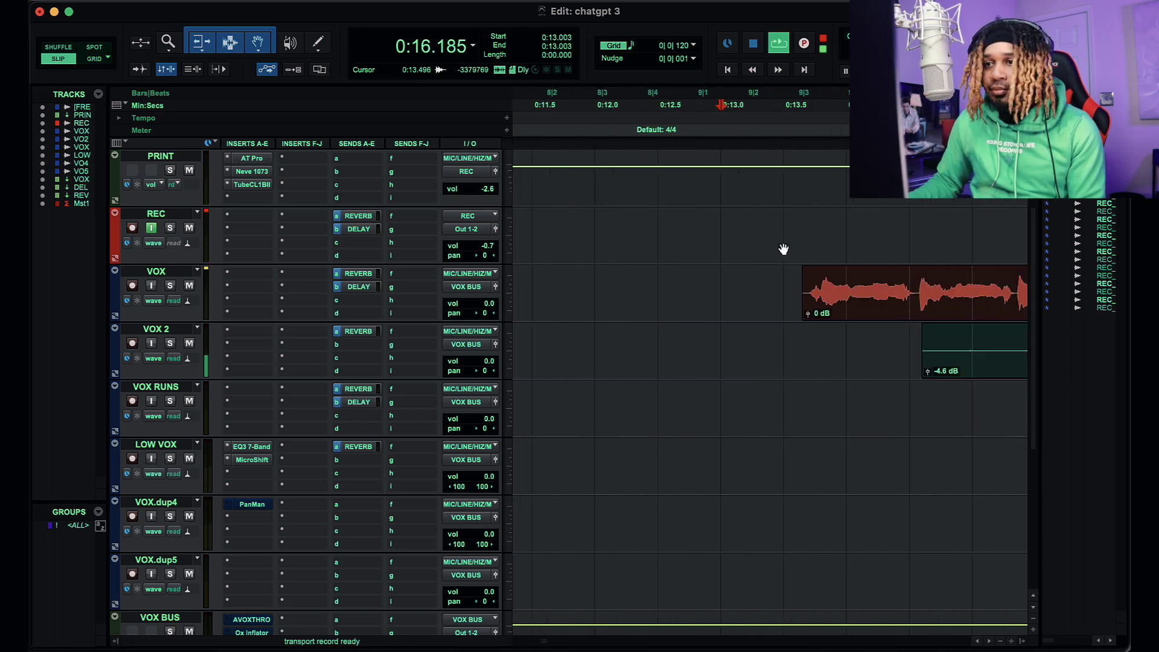
pyautogui.hscroll(2, 784, 250)
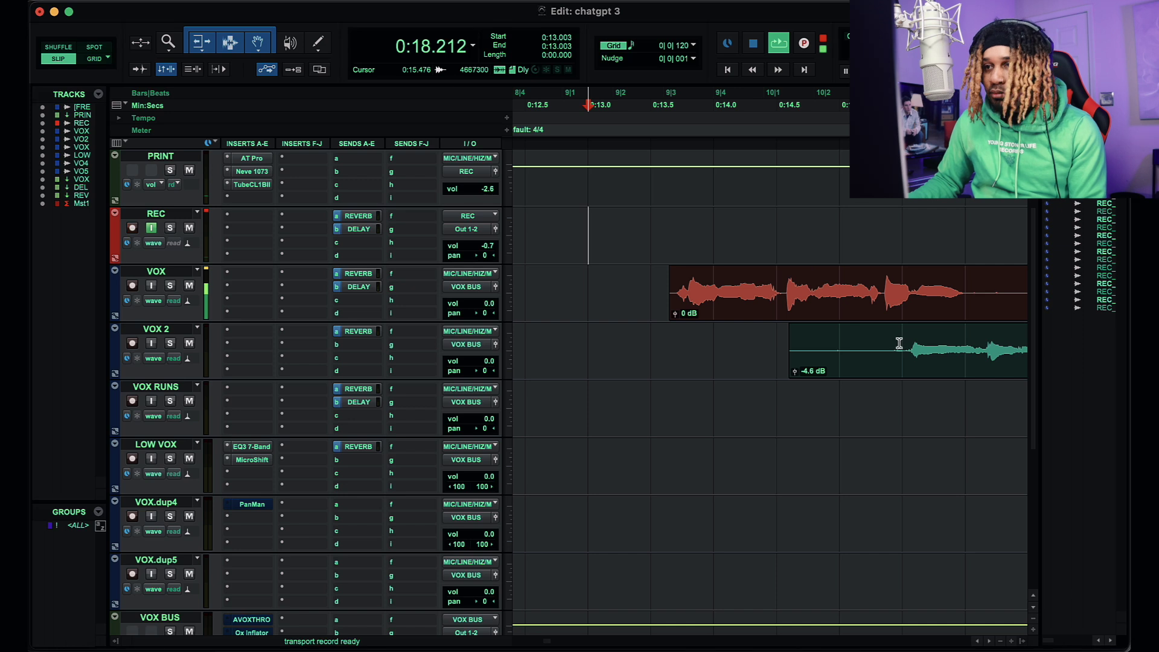
pyautogui.press('t')
pyautogui.hscroll(8, 883, 344)
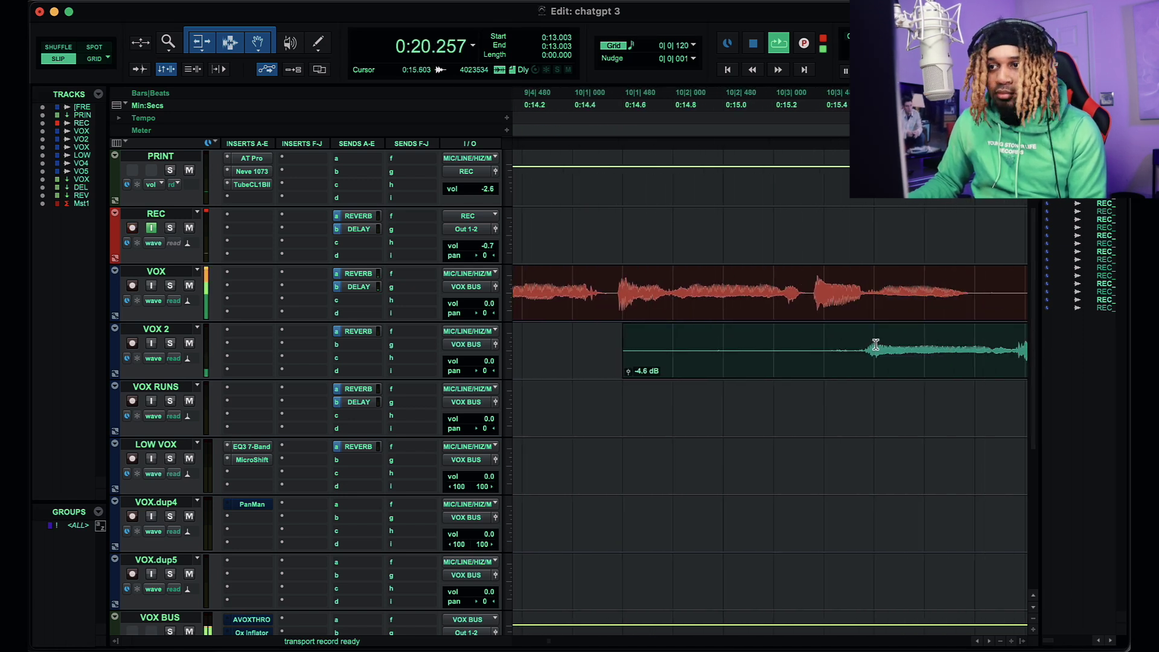
pyautogui.moveTo(626, 367); pyautogui.dragTo(776, 371)
# Switch to Grid edit mode and trim the start of the second VOX 2 clip to 0:29.400.
pyautogui.click(96, 59)
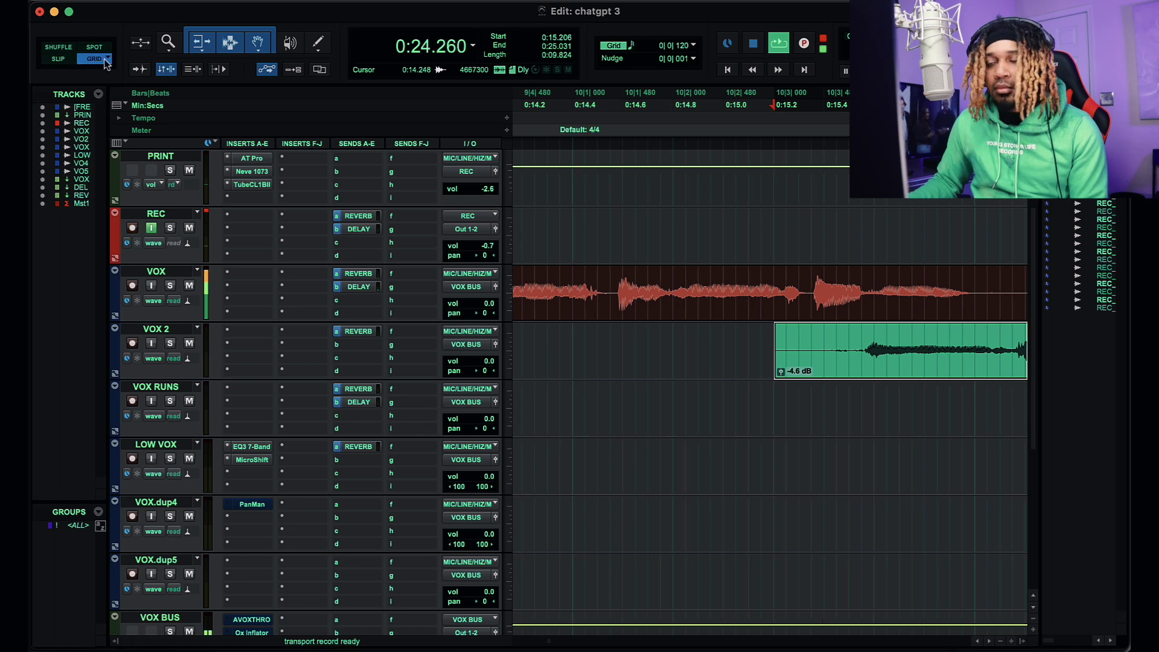
pyautogui.press('r')
pyautogui.press('r')
pyautogui.press('r')
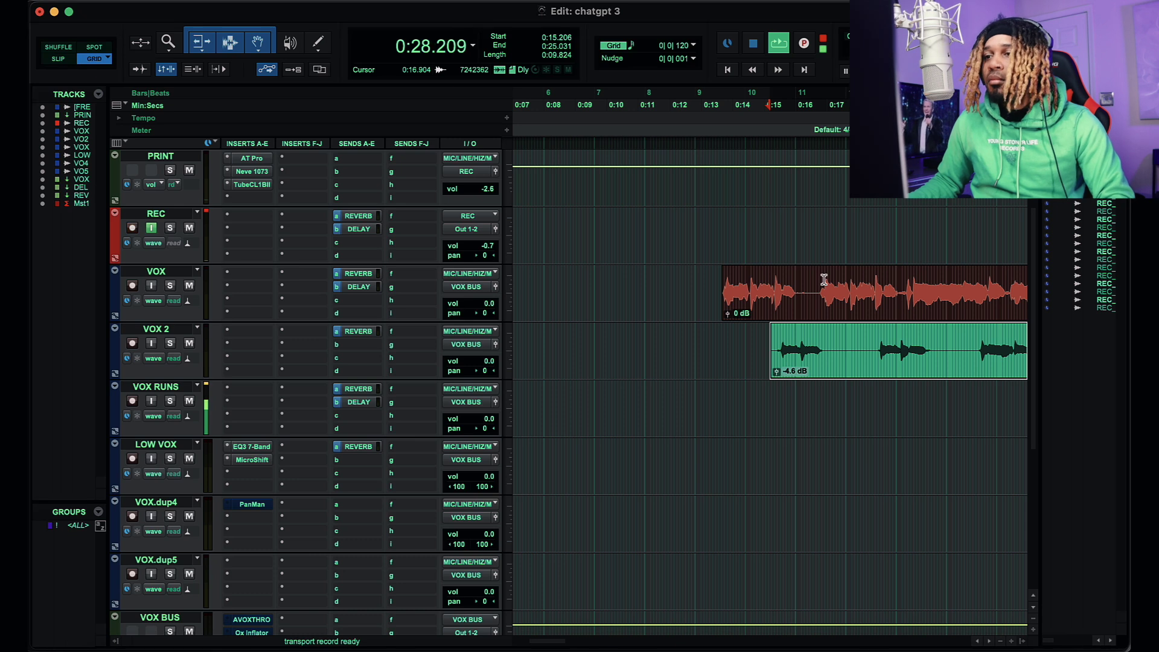
pyautogui.hscroll(7, 824, 280)
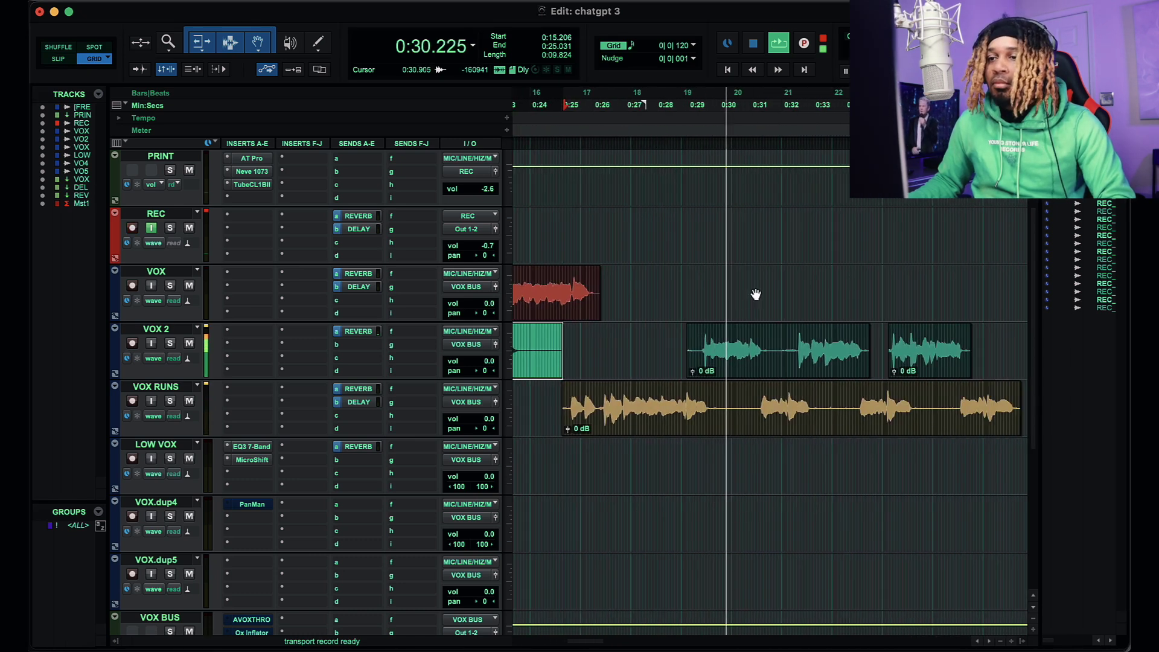
pyautogui.press('t')
pyautogui.hscroll(3, 724, 319)
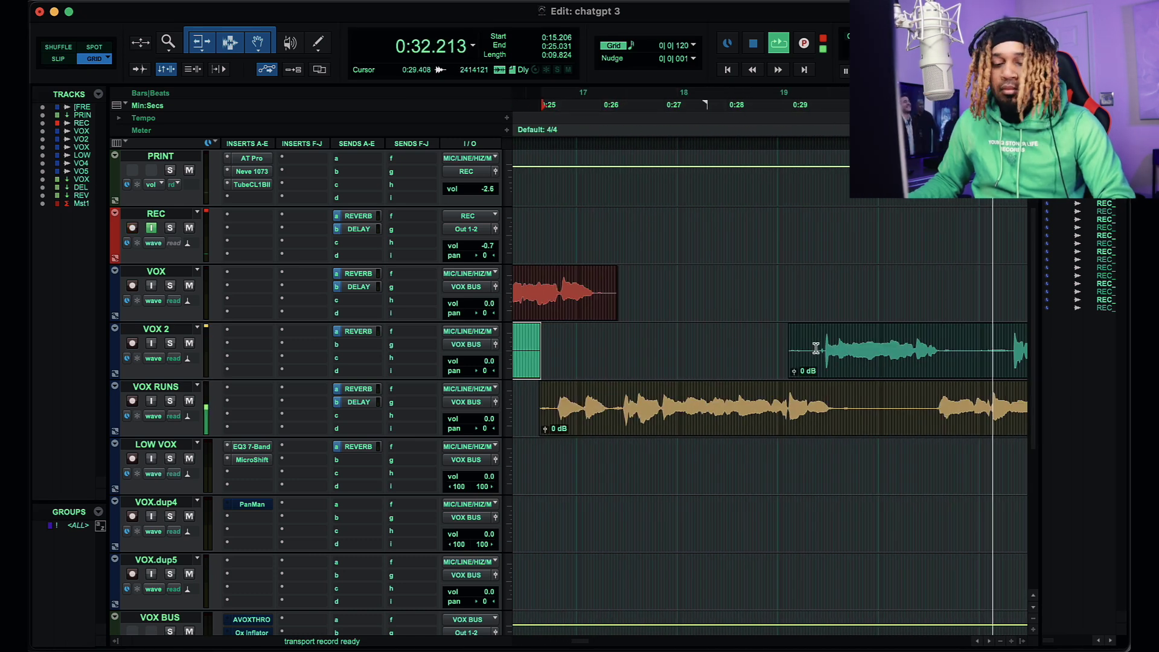
pyautogui.click(826, 349)
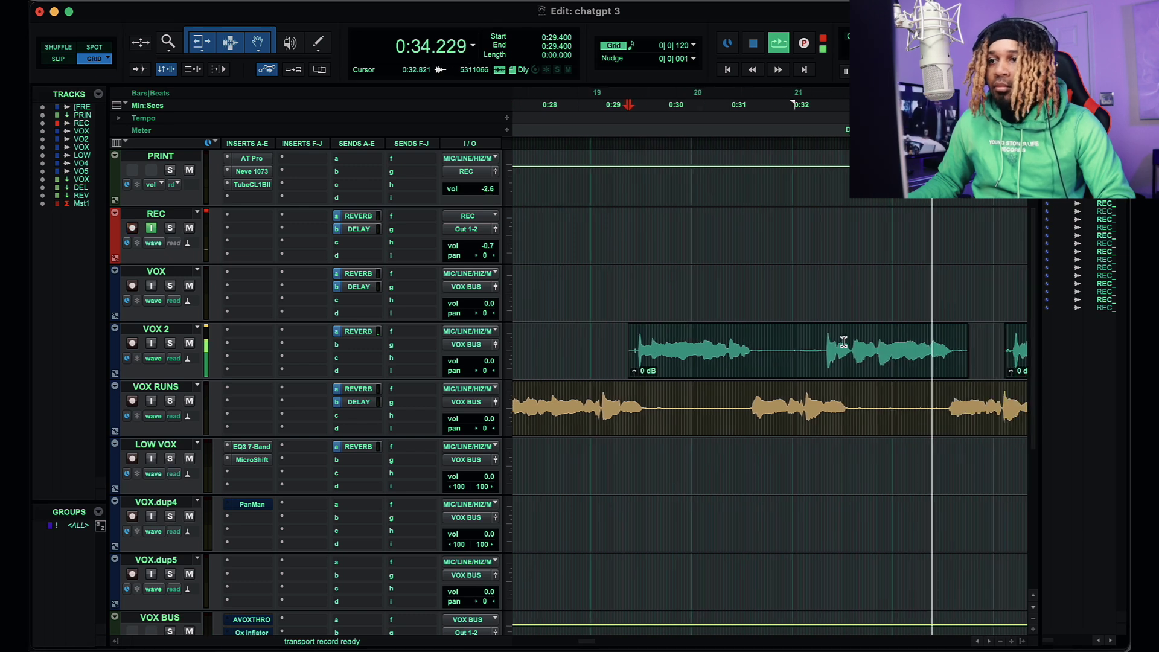
# Trim the end of the second VOX 2 clip to 0:34.600.
pyautogui.press('t')
pyautogui.scroll(-1, 991, 365)
pyautogui.hscroll(5, 773, 304)
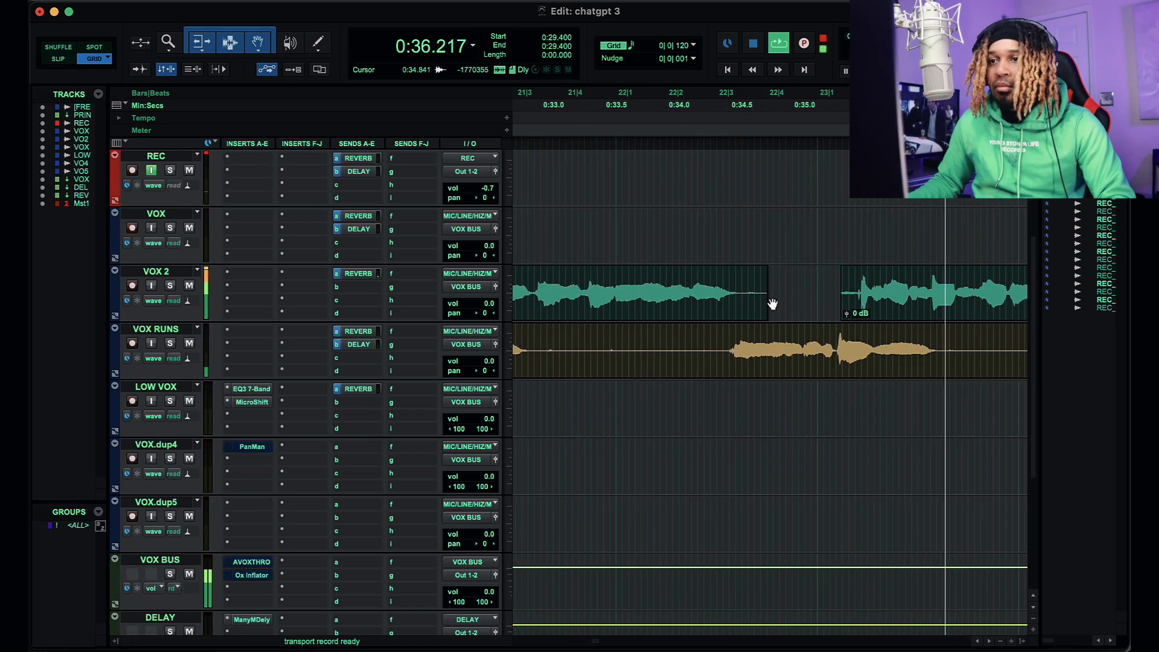
pyautogui.click(742, 287)
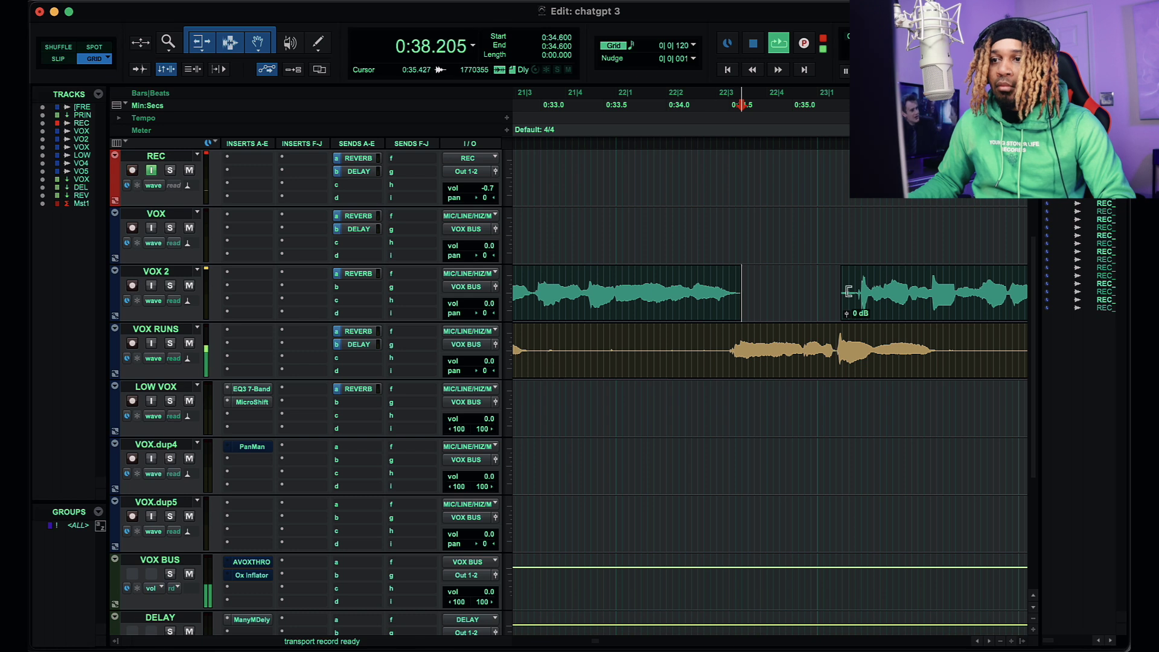
# Trim the last VOX 2 clip so that it starts at 0:35.500 and ends at 0:37.750.
pyautogui.moveTo(844, 293); pyautogui.dragTo(858, 310)
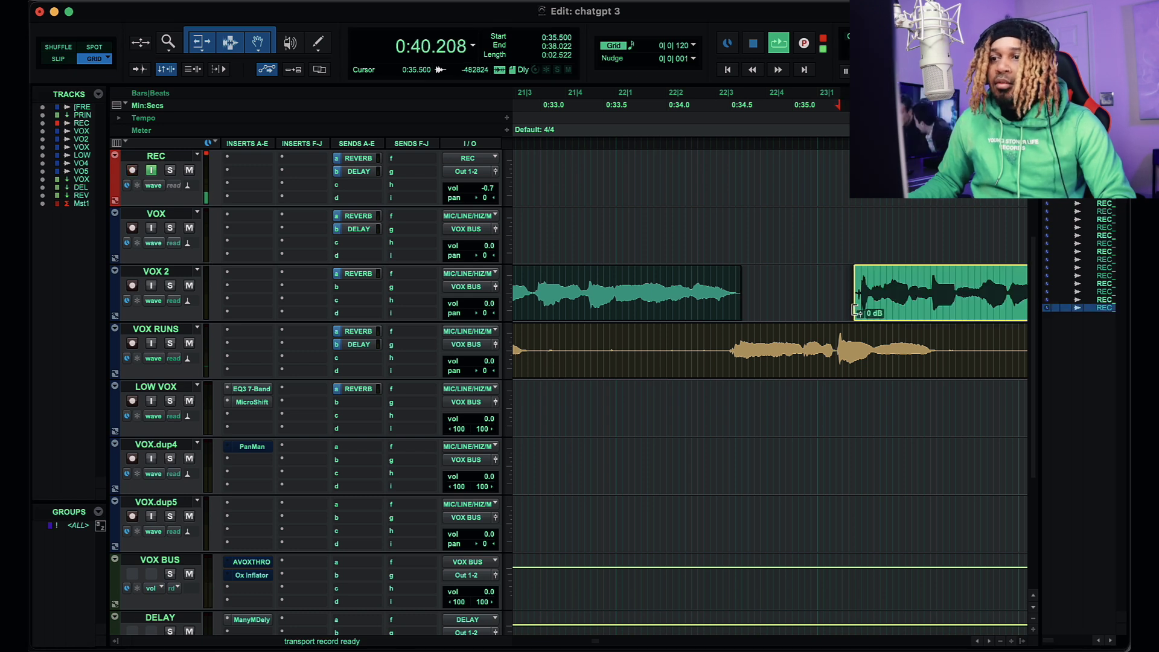
pyautogui.press('r')
pyautogui.press('r')
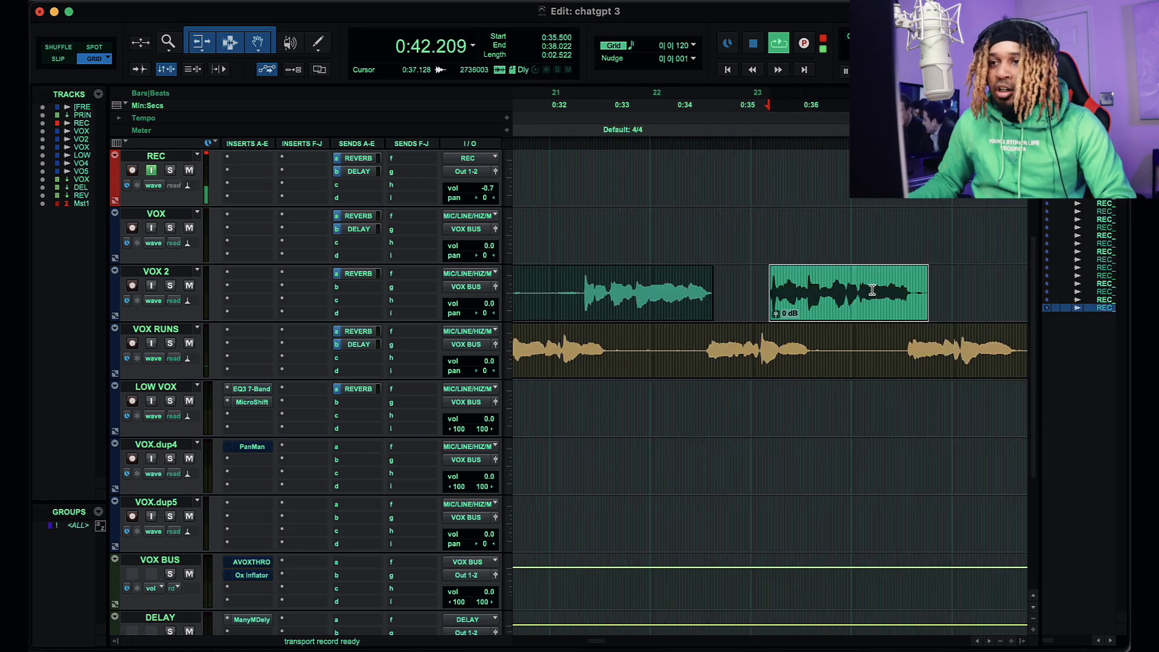
pyautogui.press('t')
pyautogui.click(736, 289)
pyautogui.press('s')
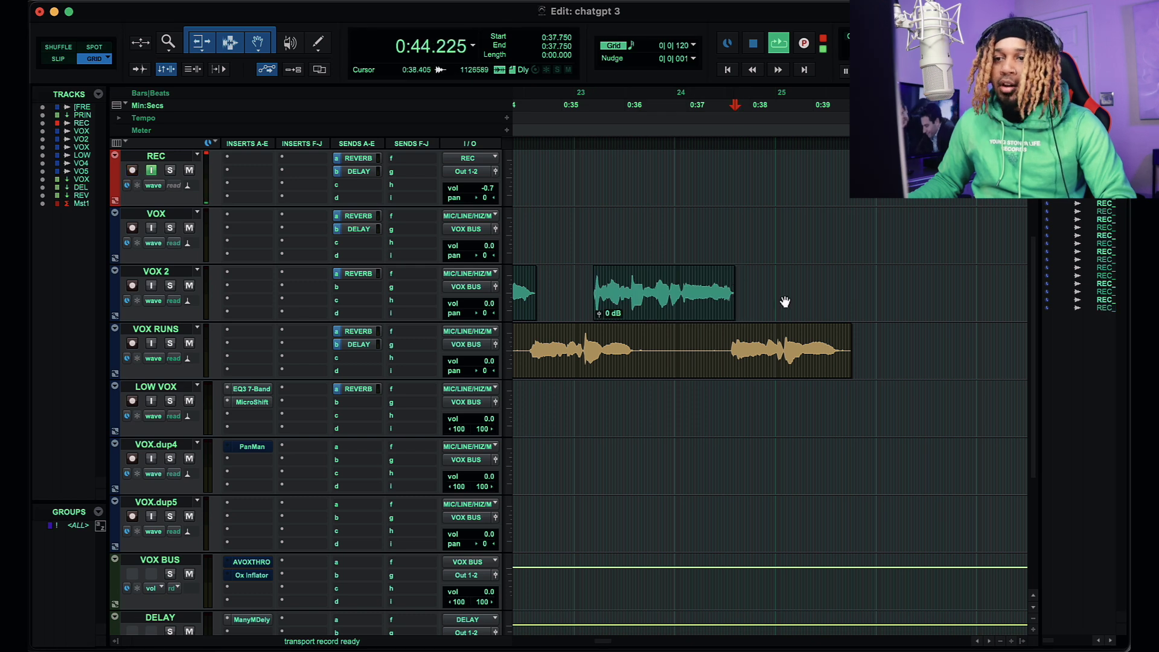
# Place the cursor on the REC track at 0:13.000 and play the arrangement from there.
pyautogui.press('r')
pyautogui.press('r')
pyautogui.press('r')
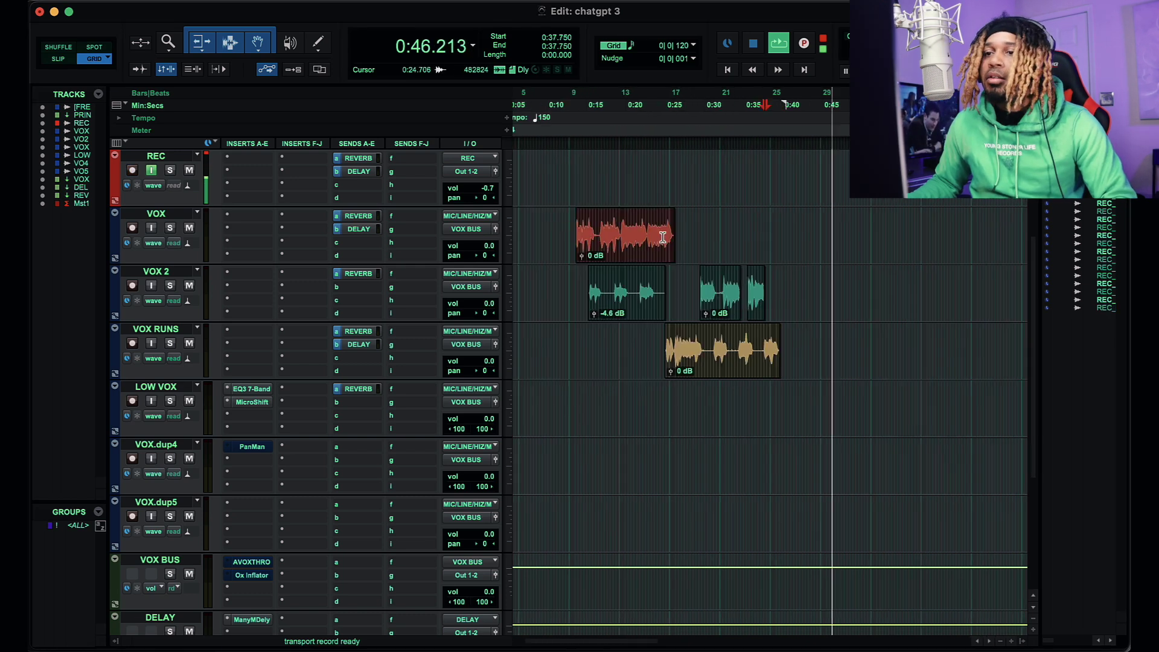
pyautogui.click(571, 173)
pyautogui.press('space')
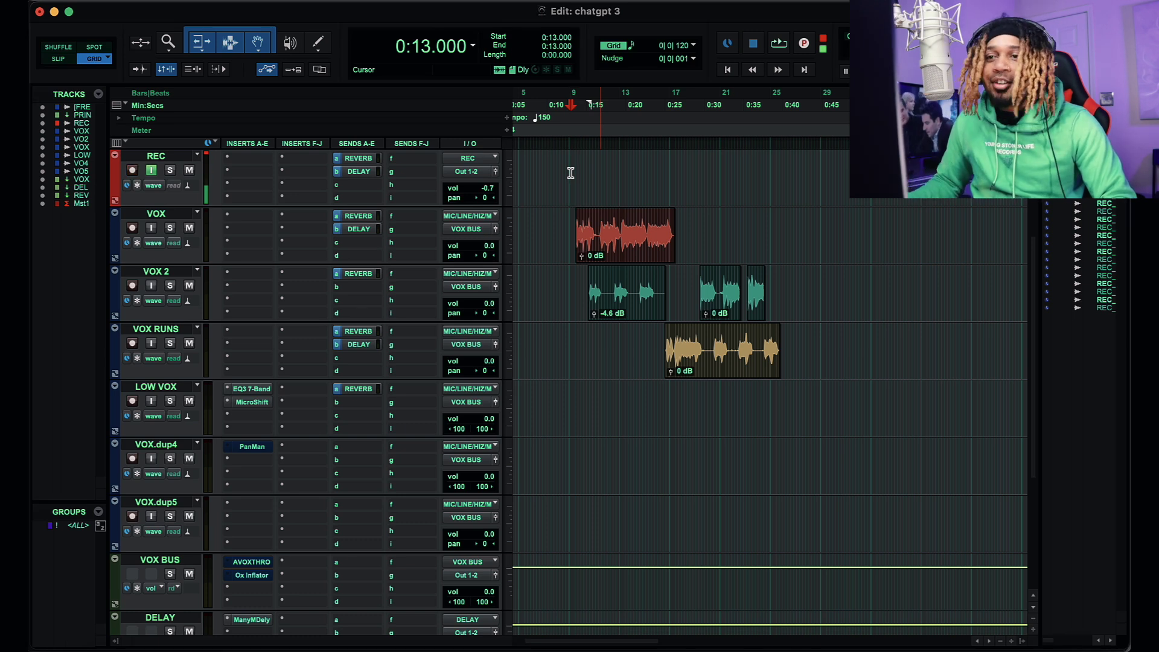
pyautogui.press('space')
pyautogui.press('t')
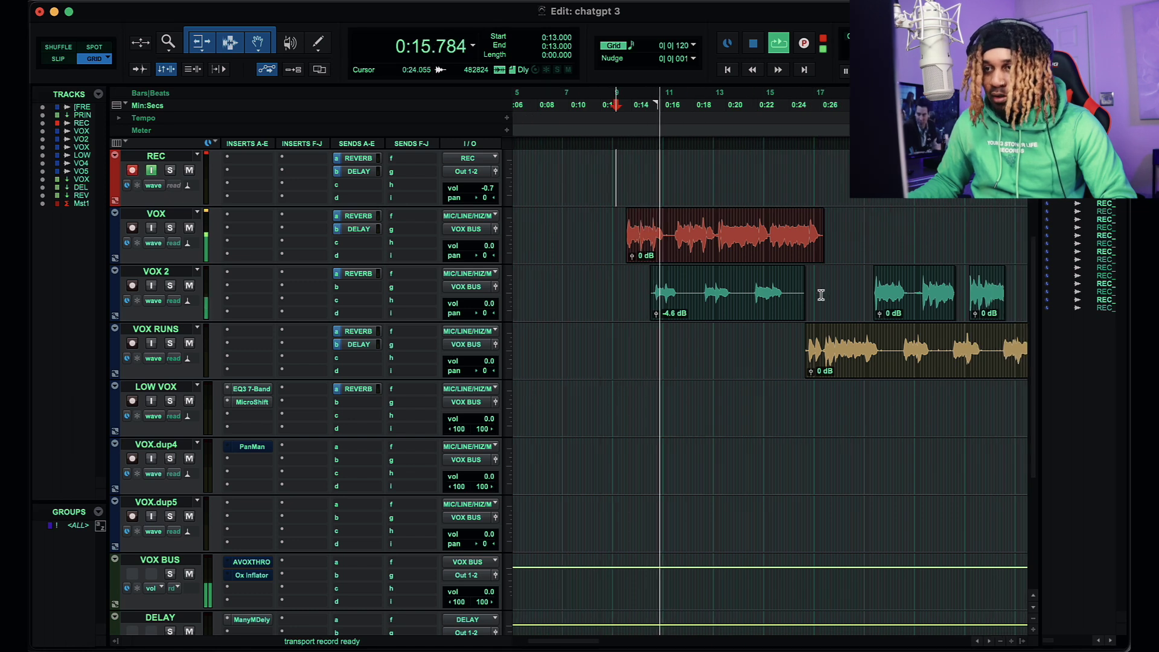
# Trim the VOX RUNS clip's start to about 0:25.2 and the VOX clip's end to about 0:25.95.
pyautogui.press('t')
pyautogui.press('t')
pyautogui.hscroll(5, 820, 302)
pyautogui.press('t')
pyautogui.press('t')
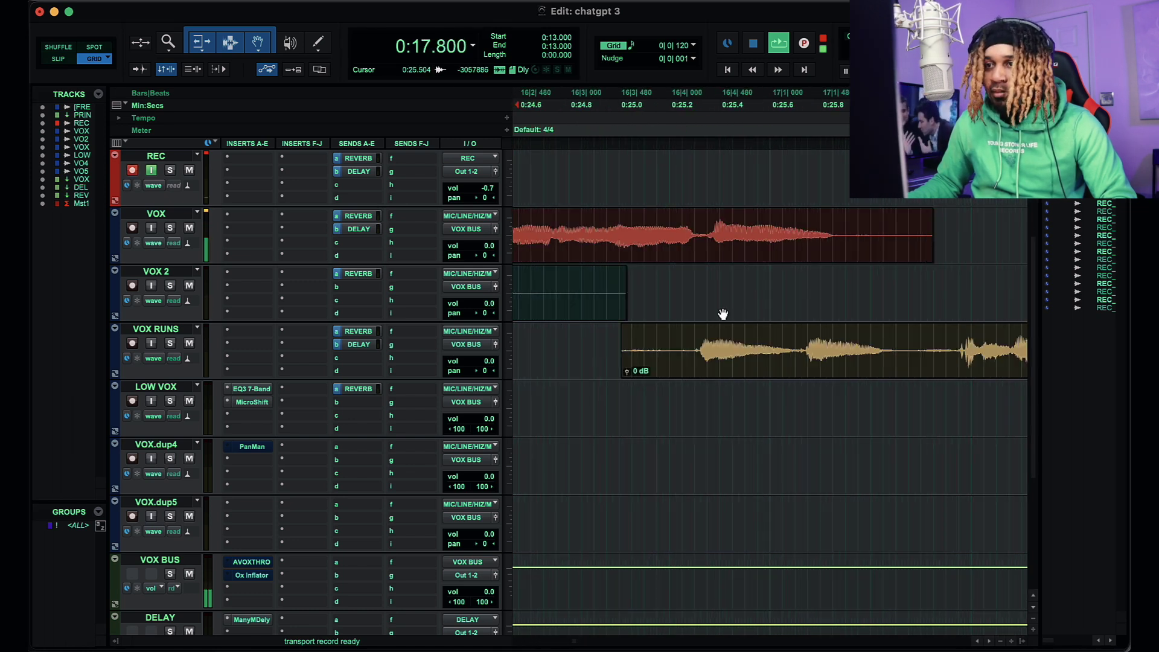
pyautogui.click(669, 341)
pyautogui.press('a')
pyautogui.click(858, 233)
pyautogui.press('s')
# Trim the end of the first VOX 2 clip to 0:23.750.
pyautogui.press('r')
pyautogui.press('r')
pyautogui.click(631, 285)
pyautogui.press('s')
# Trim the start of the second VOX 2 clip to 0:29.550.
pyautogui.hscroll(2, 905, 288)
pyautogui.hscroll(4, 929, 288)
pyautogui.press('t')
pyautogui.press('t')
pyautogui.hscroll(-3, 582, 262)
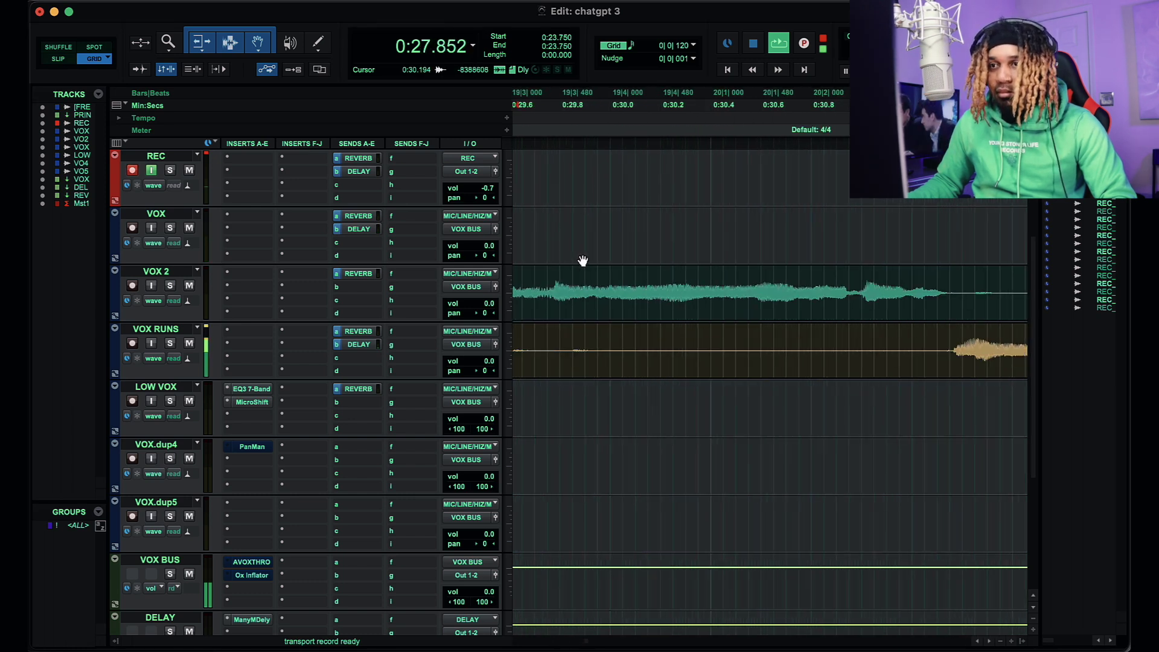
pyautogui.click(572, 289)
pyautogui.press('a')
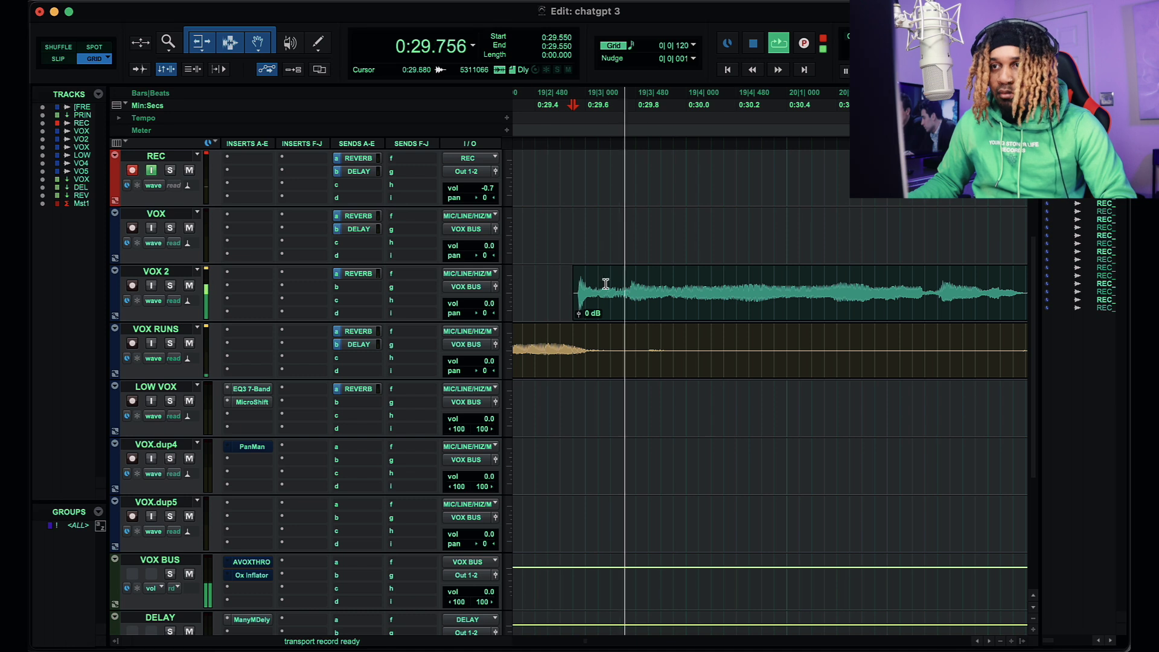
# Examine the edges of the remaining VOX 2 clips and the overall vocal arrangement during playback.
pyautogui.hscroll(4, 660, 282)
pyautogui.hscroll(1, 660, 282)
pyautogui.press('r')
pyautogui.hscroll(4, 664, 282)
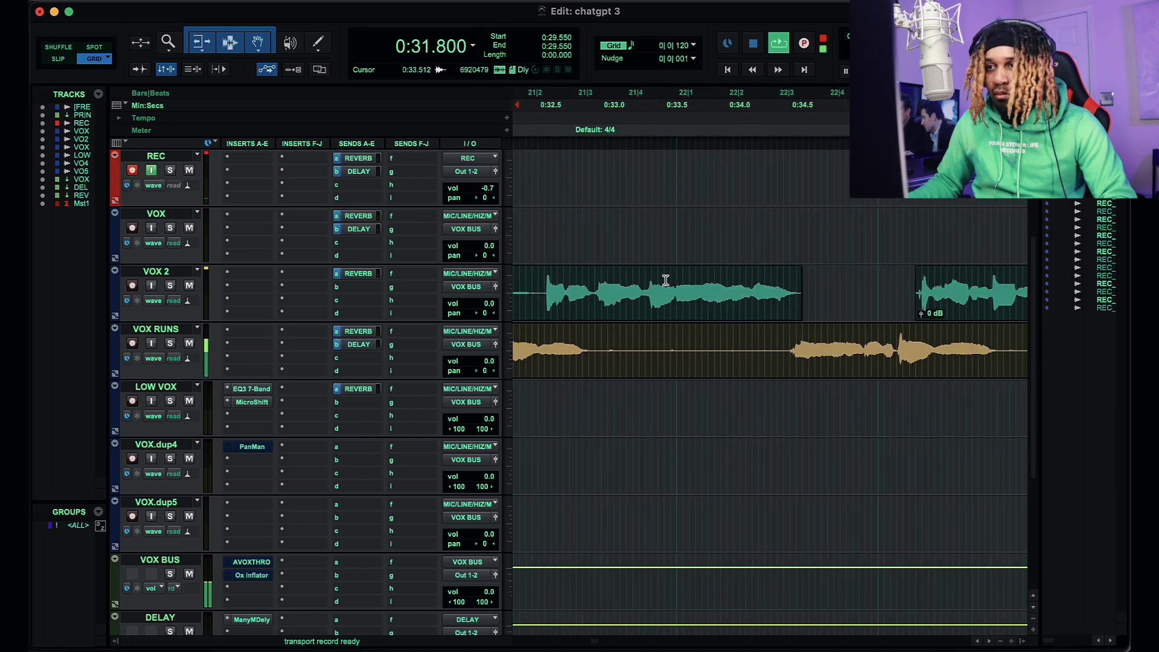
pyautogui.hscroll(2, 775, 283)
pyautogui.press('r')
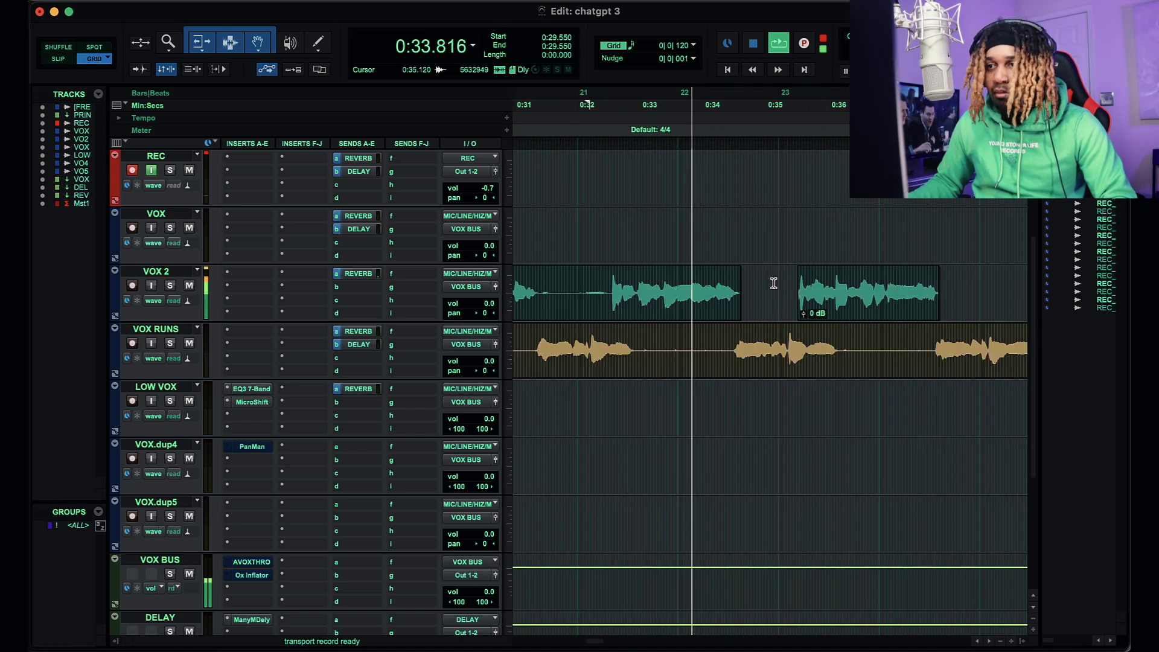
pyautogui.press('r')
pyautogui.press('r')
pyautogui.press('r')
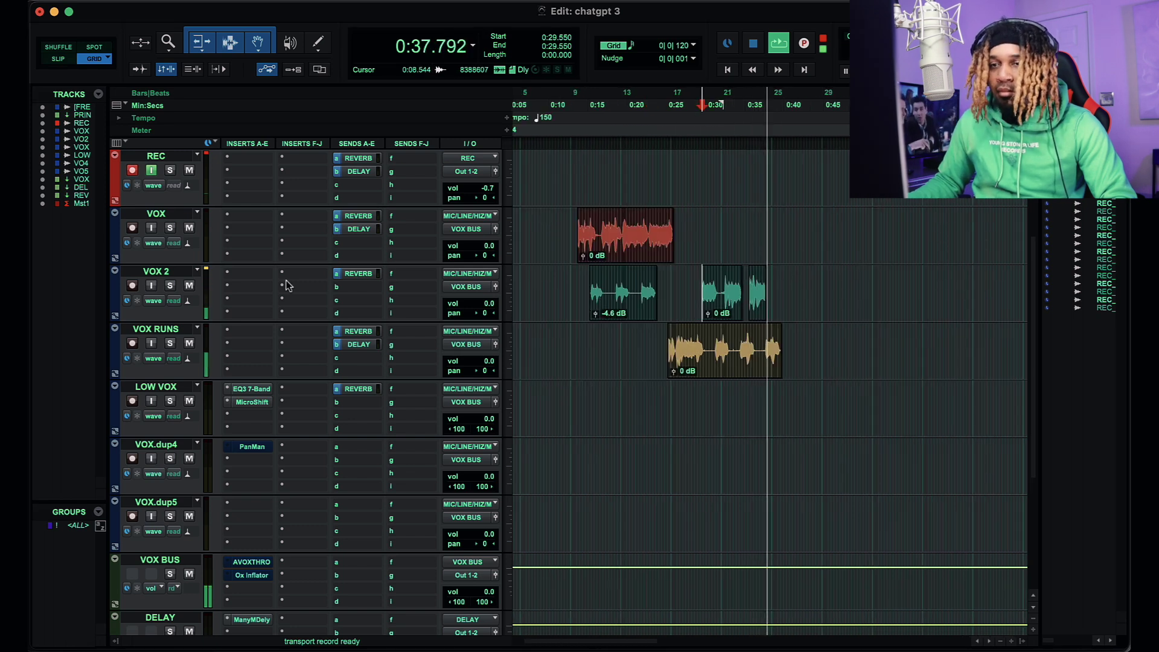
# Restart playback from 0:14.000 on the VOX 2 track.
pyautogui.click(580, 285)
pyautogui.press('space')
pyautogui.press('space')
# Move all three VOX 2 clips to the LOW VOX track at their existing time positions.
pyautogui.scroll(-1, 580, 285)
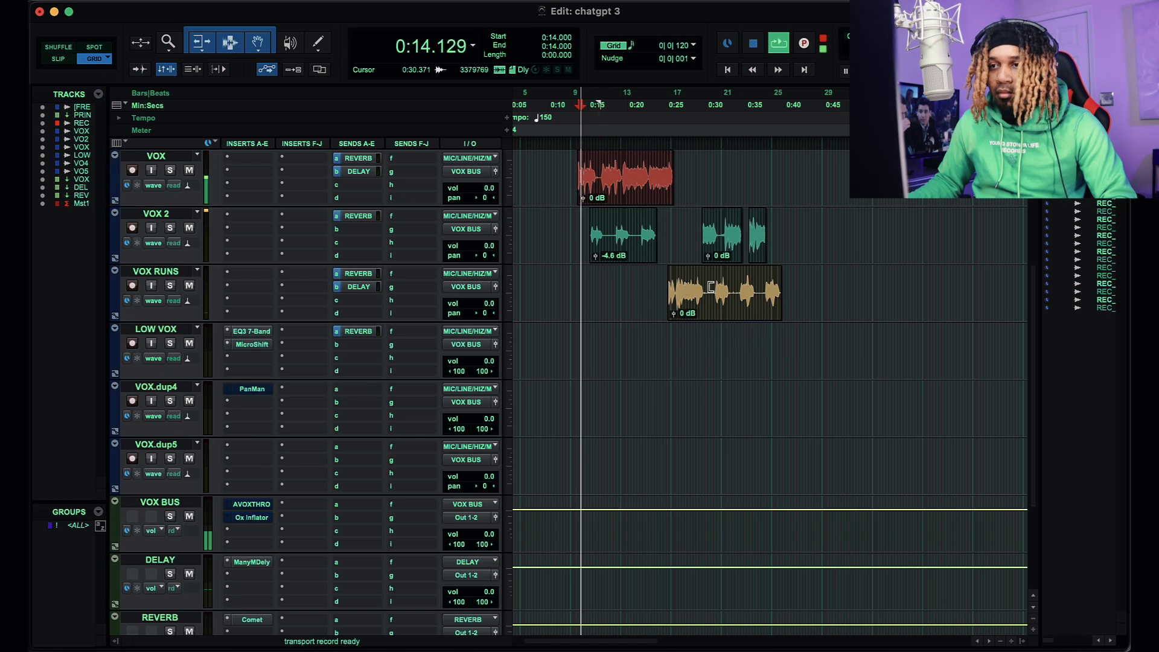
pyautogui.moveTo(786, 235); pyautogui.dragTo(693, 327)
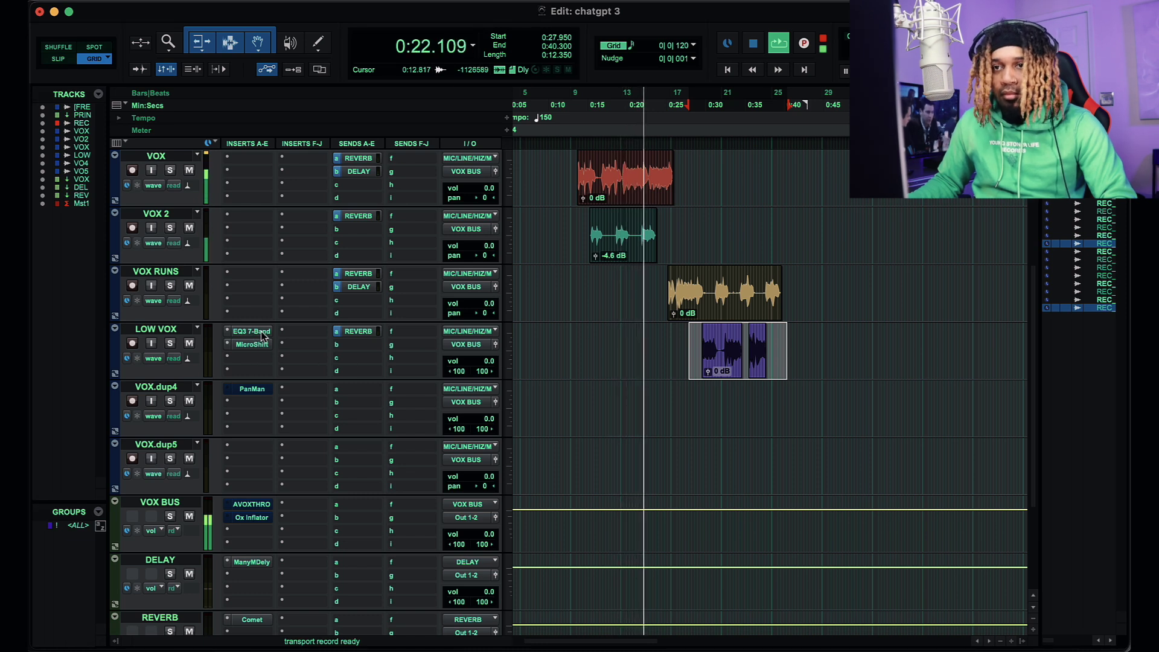
pyautogui.click(680, 356)
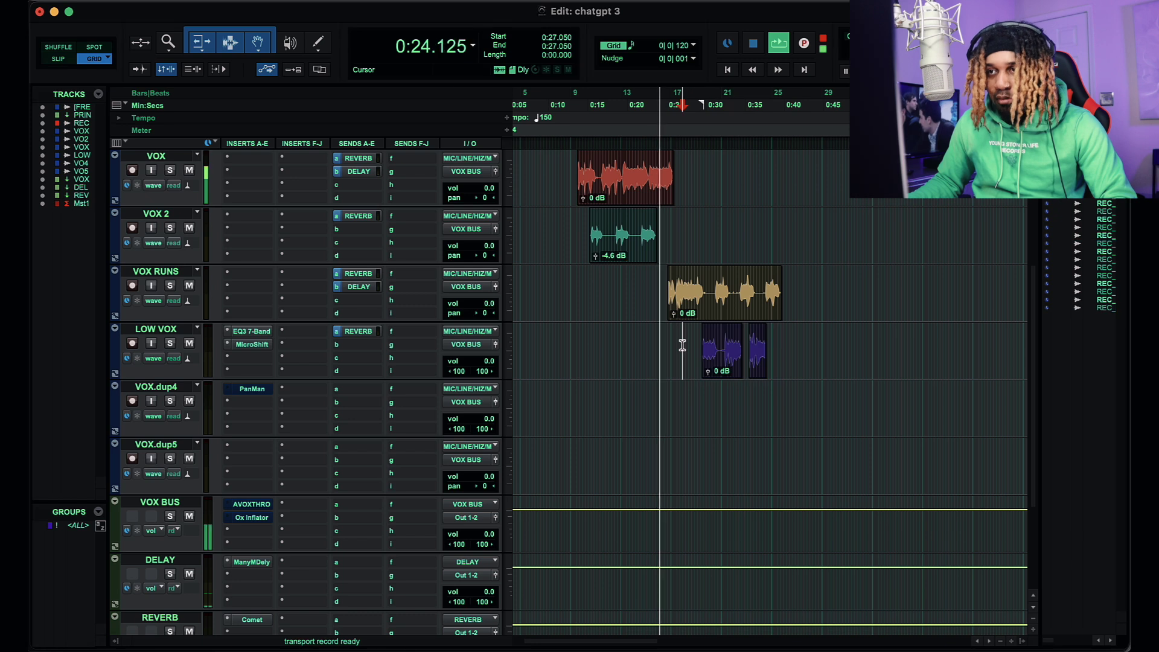
pyautogui.moveTo(632, 257); pyautogui.dragTo(632, 372)
pyautogui.press('super+bracketright')
pyautogui.press('super+bracketright')
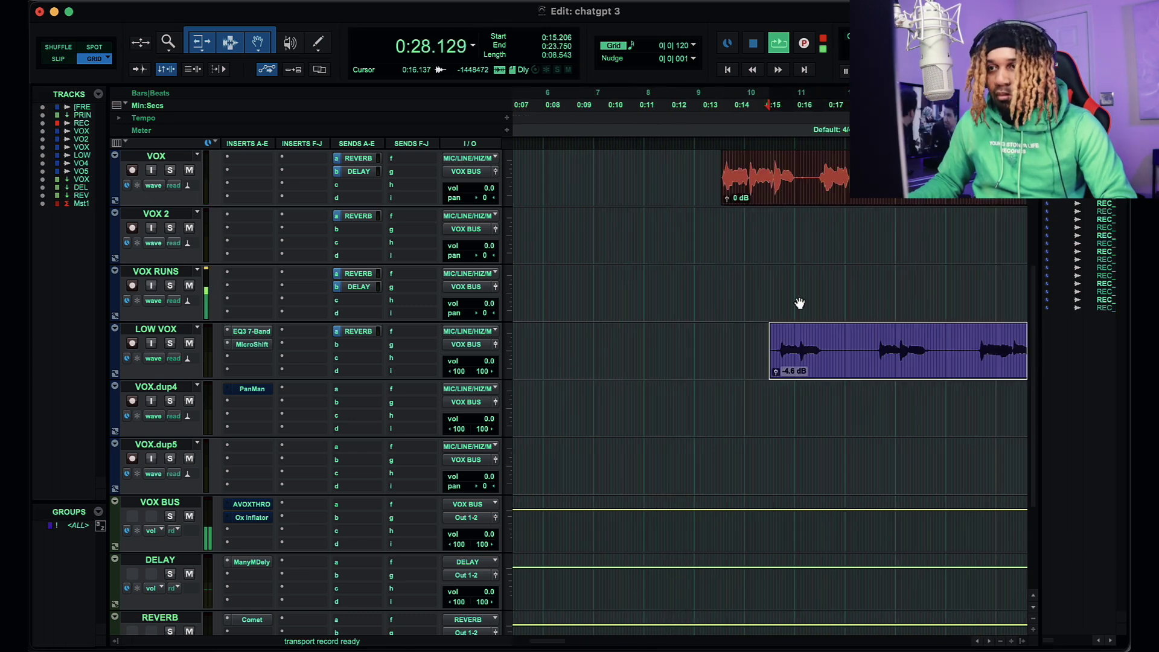
# Place the cursor at 0:16.600 and set the LOW VOX EQ's high-pass to 508.3 Hz and low-pass to 4.84 kHz.
pyautogui.click(812, 279)
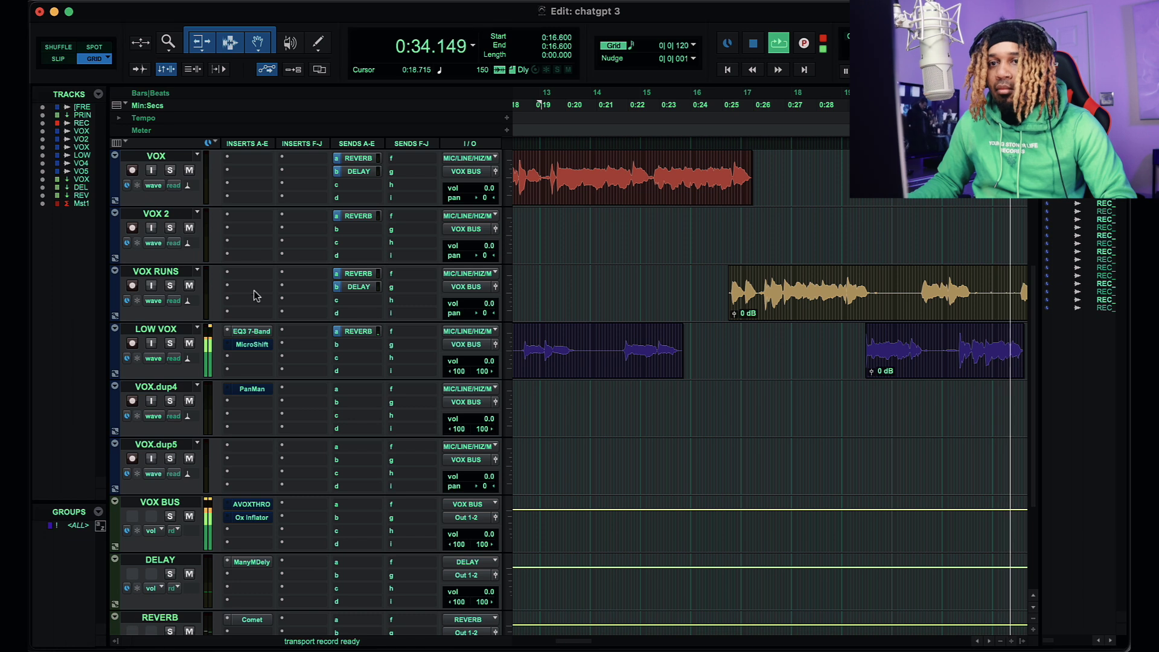
pyautogui.click(251, 331)
pyautogui.moveTo(174, 212); pyautogui.dragTo(181, 204)
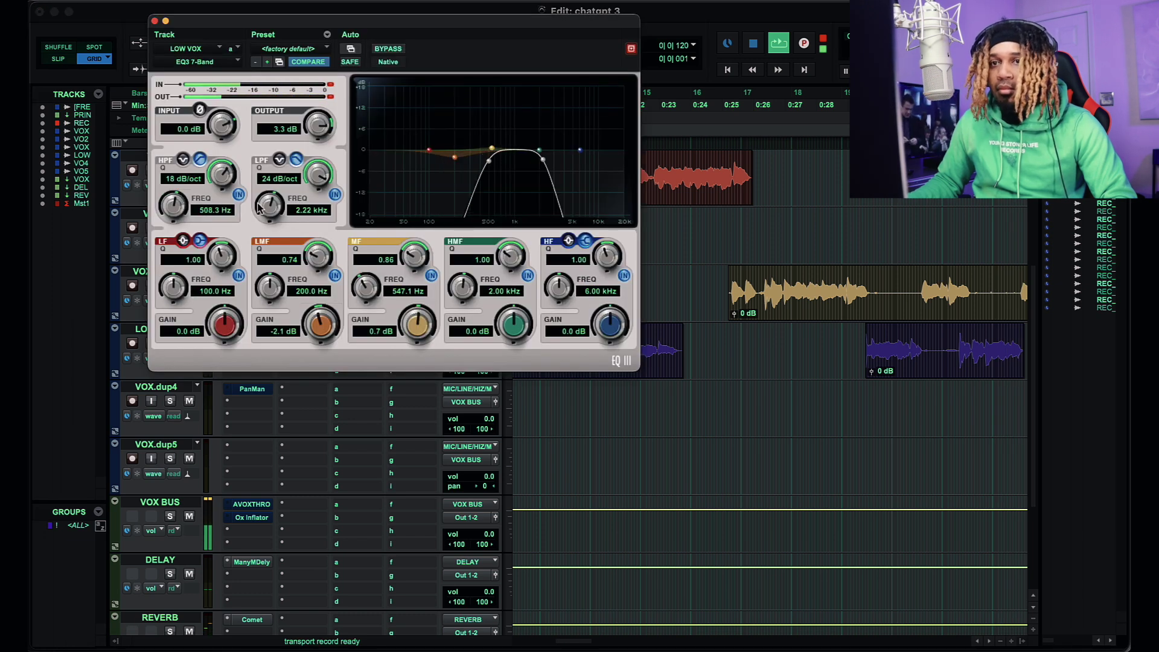
pyautogui.moveTo(269, 207); pyautogui.dragTo(273, 201)
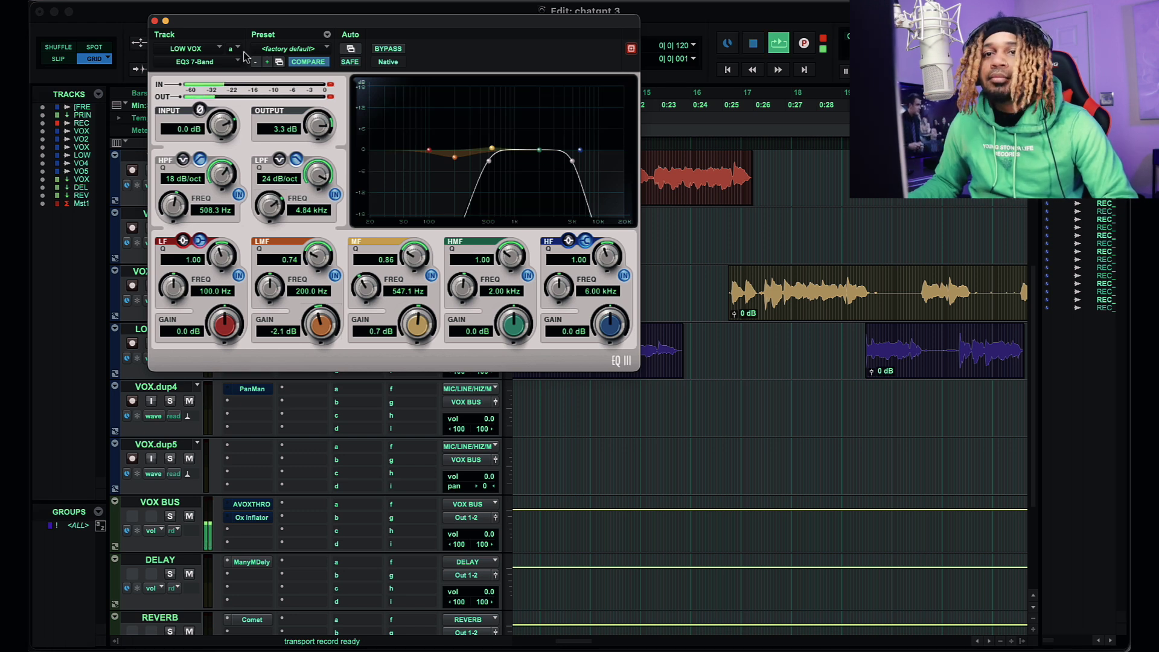
pyautogui.click(154, 21)
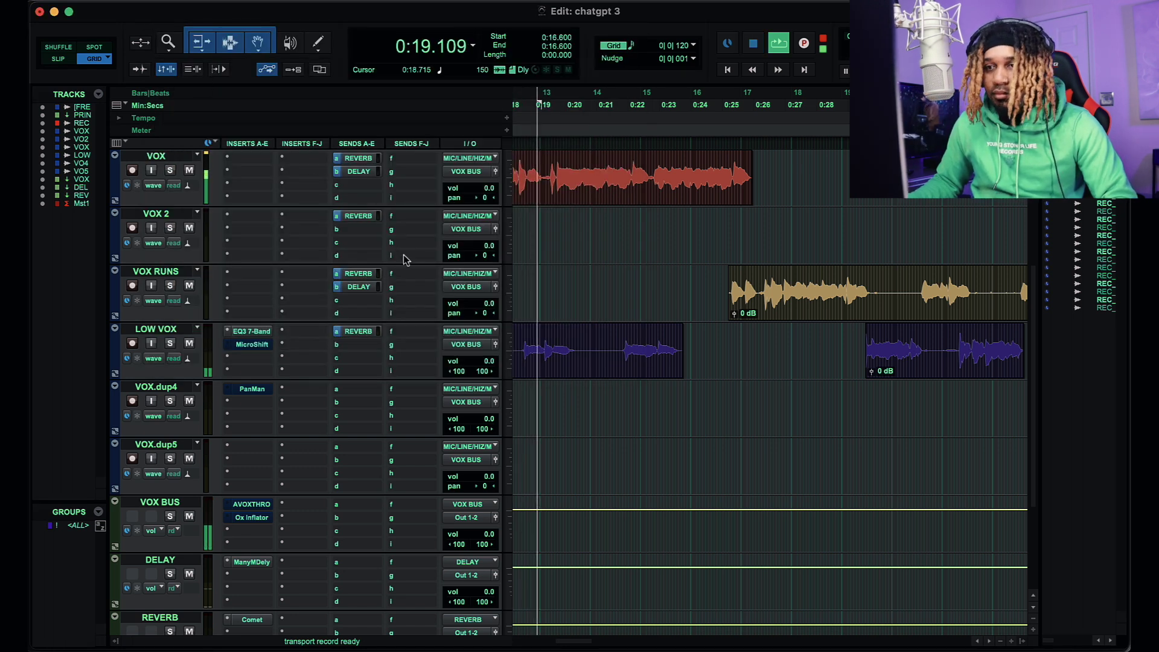
# Move the PanMan insert from VOX.dup4 to the third insert slot of LOW VOX and enable it.
pyautogui.press('r')
pyautogui.moveTo(252, 389); pyautogui.dragTo(256, 360)
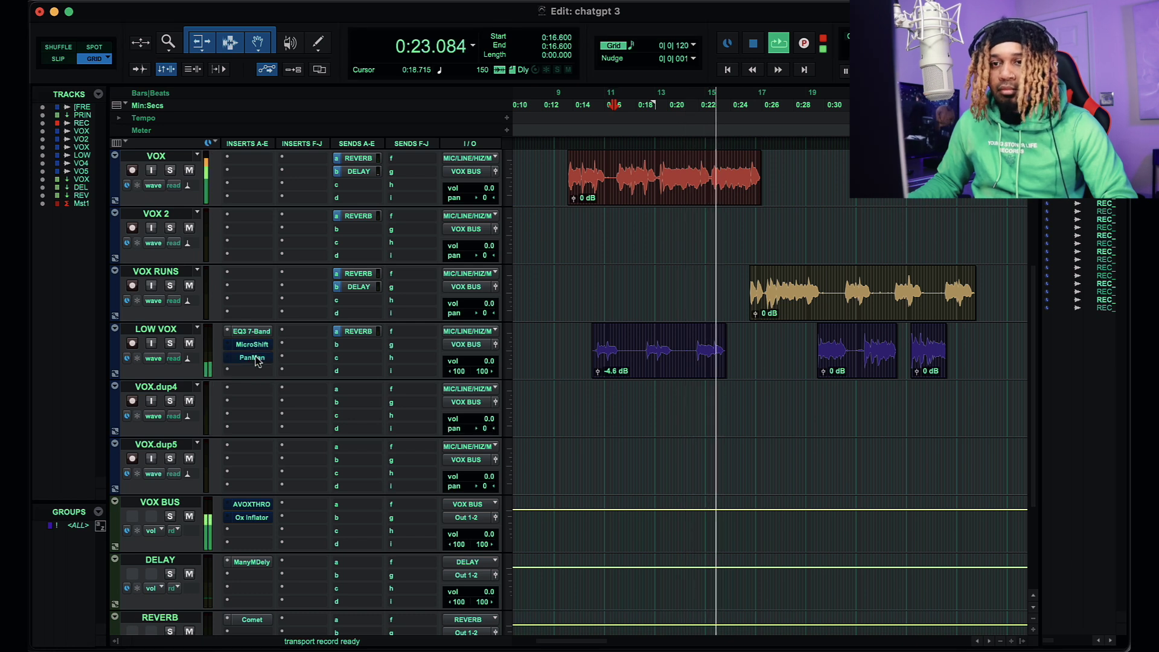
pyautogui.press('super+bracketright')
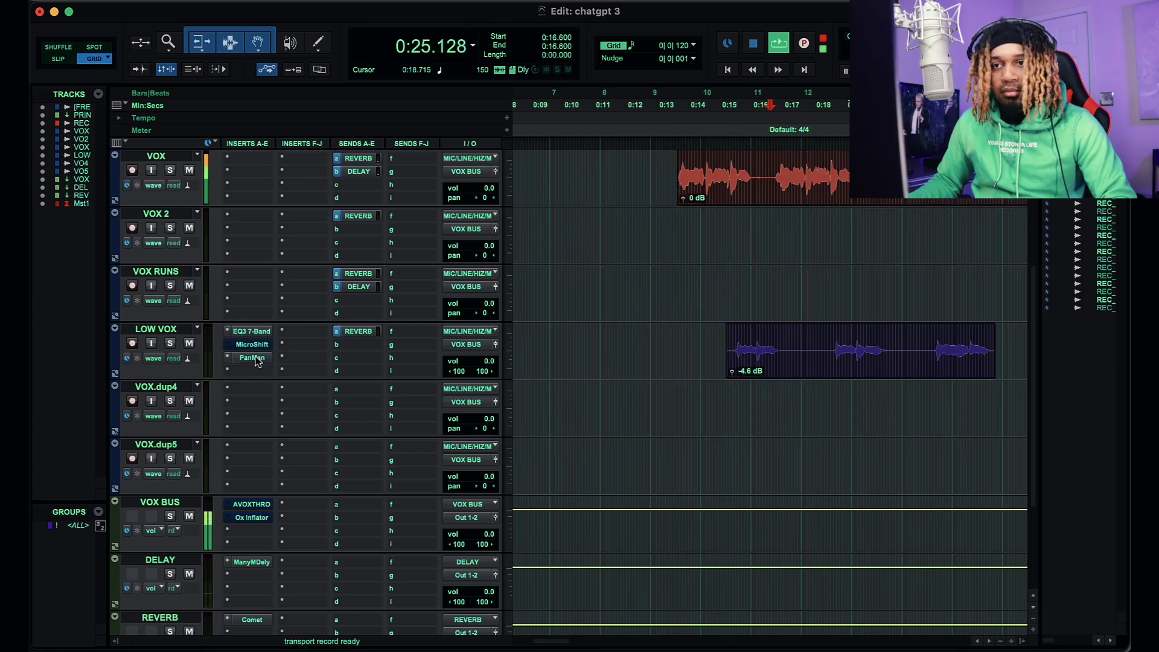
pyautogui.press('super+bracketleft')
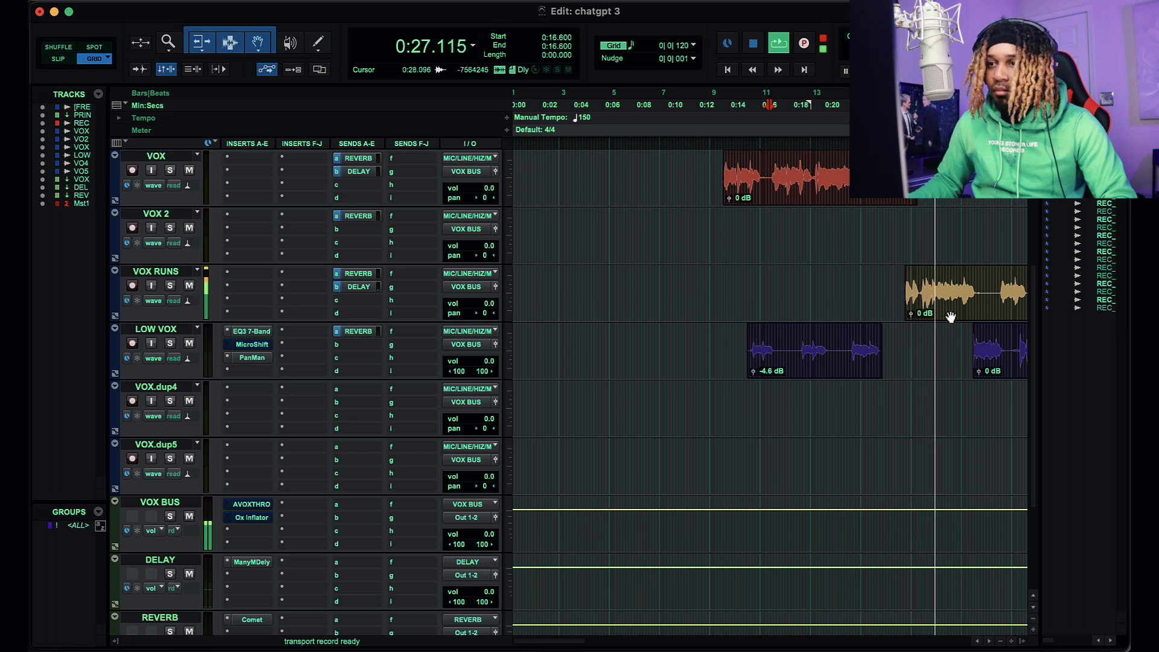
# Trim the start of the VOX RUNS clip to 0:25.250, just before its first vocal phrase.
pyautogui.hscroll(5, 941, 312)
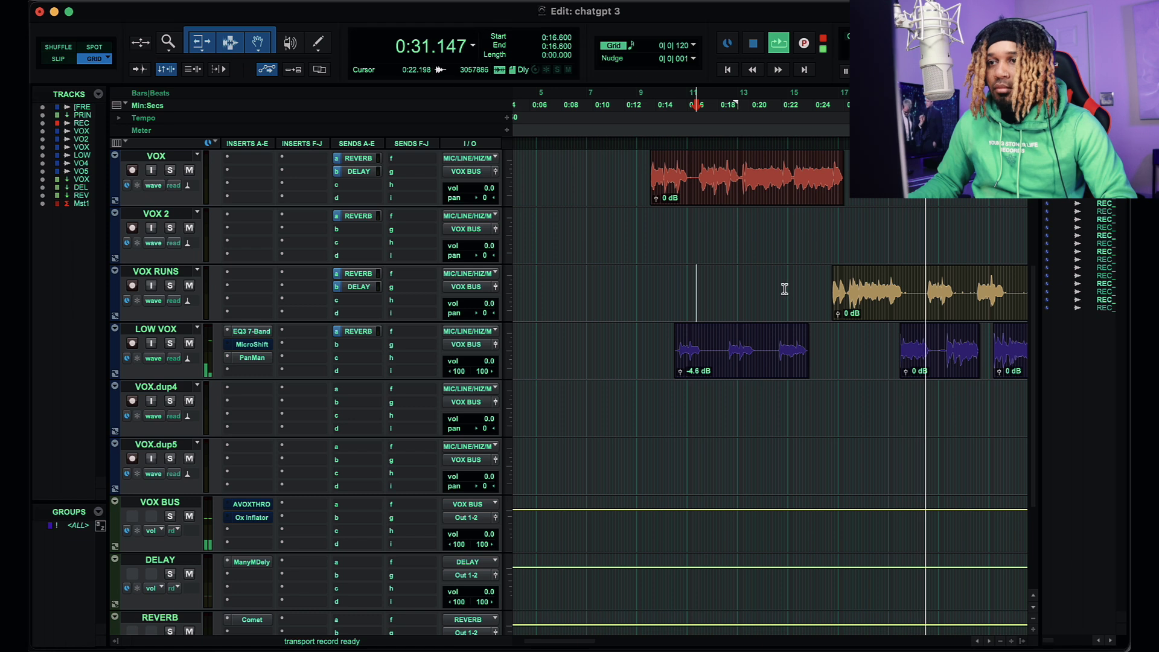
pyautogui.scroll(3, 805, 291)
pyautogui.hscroll(3, 804, 291)
pyautogui.scroll(4, 805, 291)
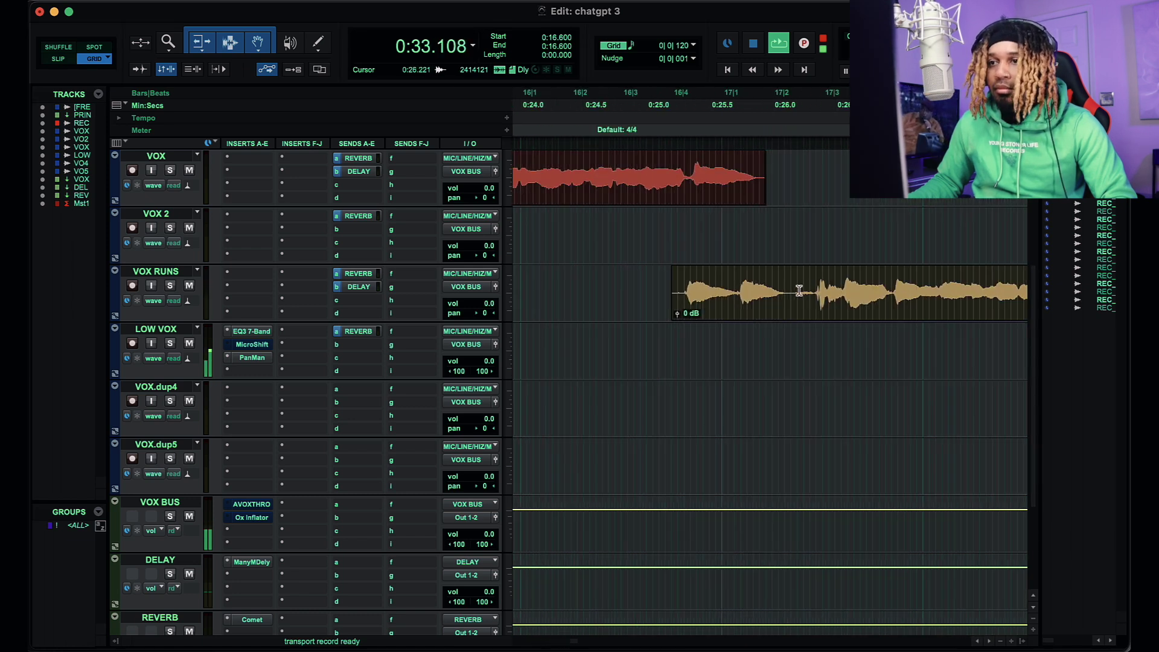
pyautogui.click(588, 284)
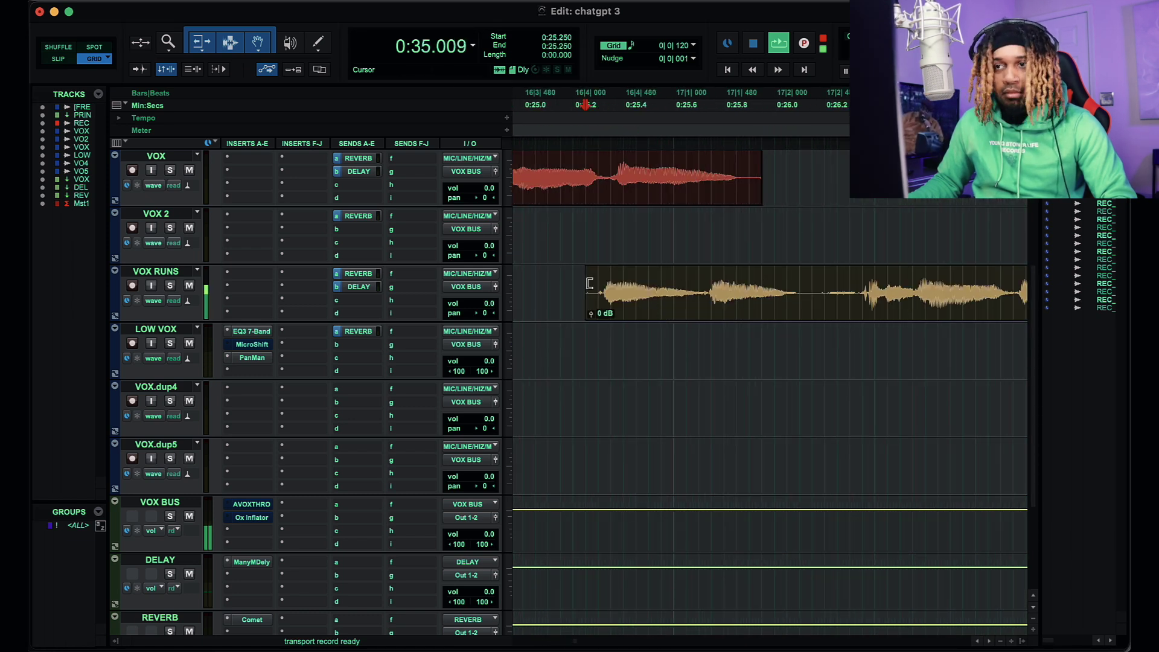
pyautogui.press('r')
# Glance at the ChatGPT lyrics in Safari, return to Pro Tools and restart from 0:12.700 on the REC track.
pyautogui.click(226, 649)
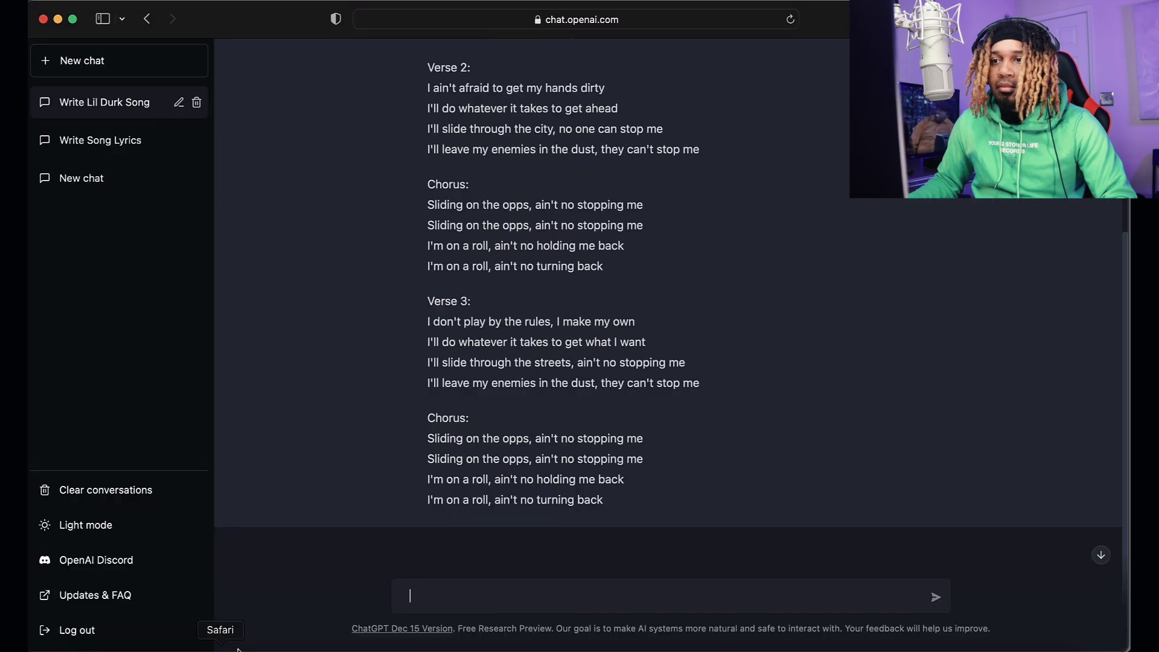
pyautogui.click(802, 649)
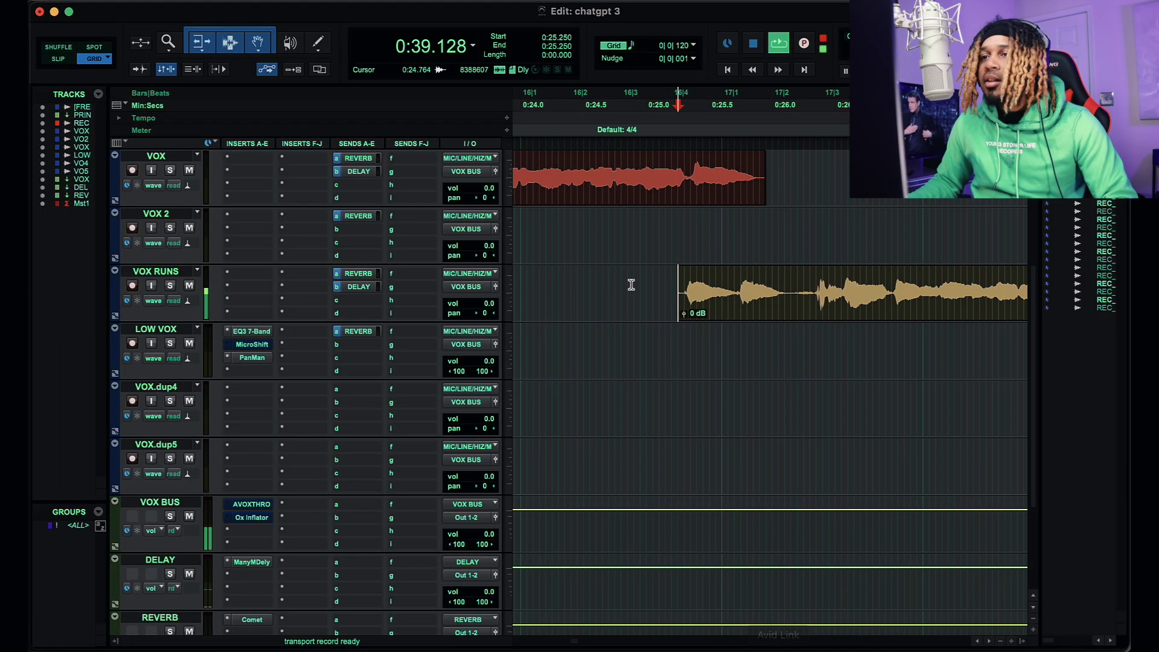
pyautogui.scroll(3, 612, 268)
pyautogui.press('r')
pyautogui.press('r')
pyautogui.press('r')
pyautogui.click(560, 282)
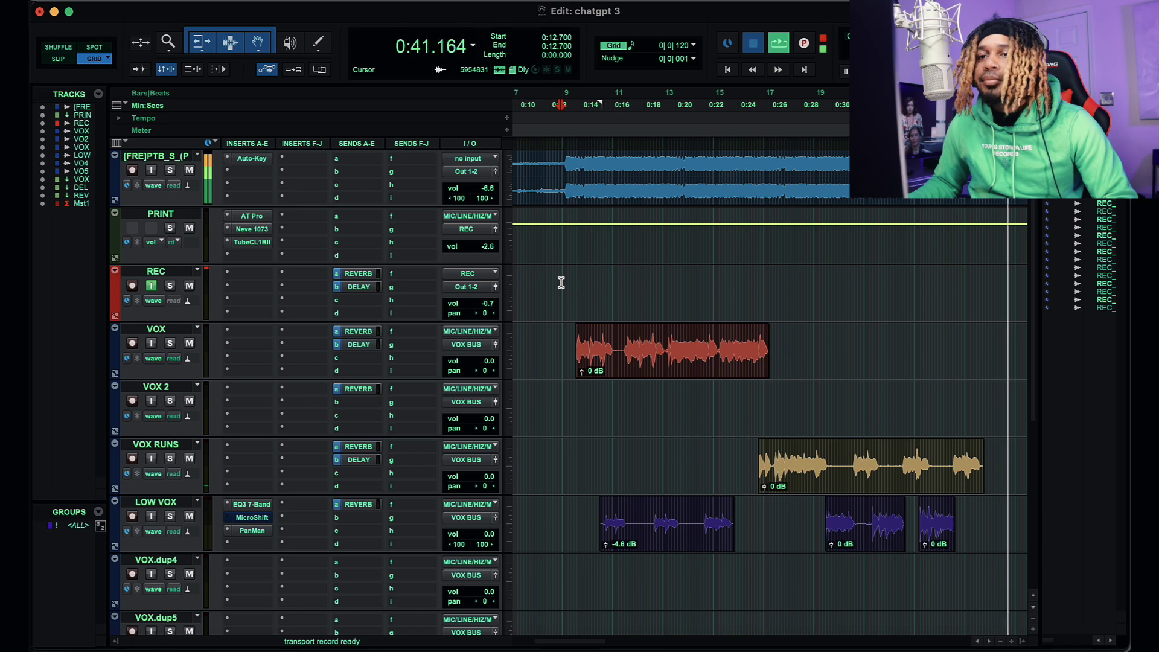
# Play the song from 0:12.700, check the verse and chorus lyrics in ChatGPT, and return to Pro Tools.
pyautogui.press('space')
pyautogui.press('space')
pyautogui.press('space')
pyautogui.press('super+Tab')
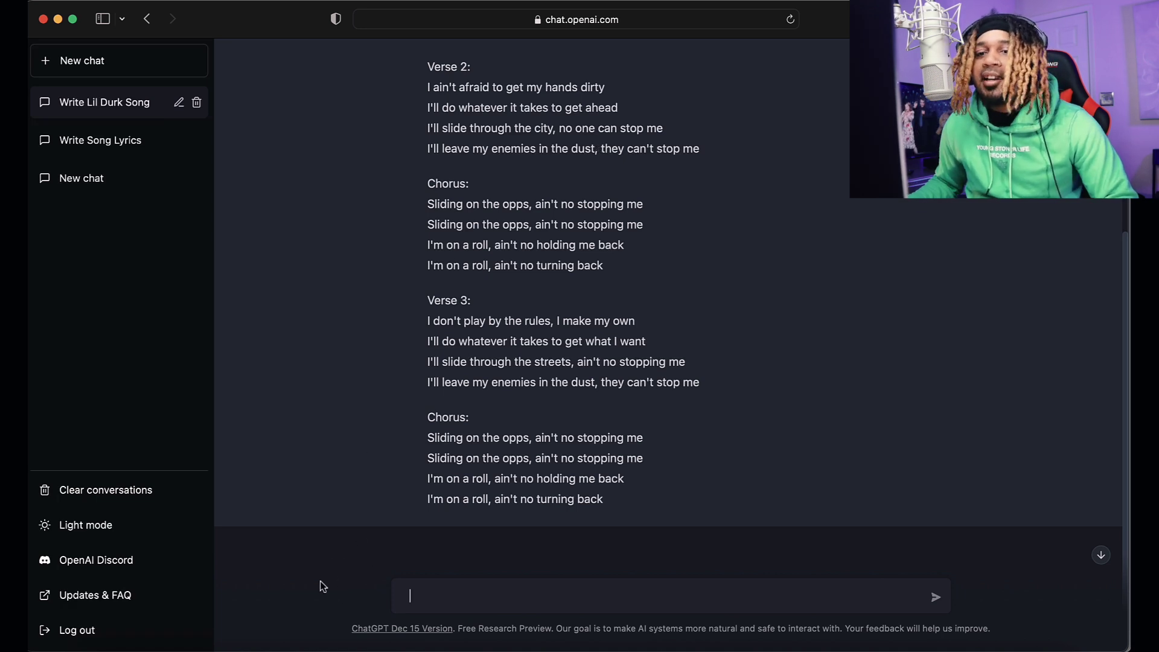
pyautogui.click(803, 649)
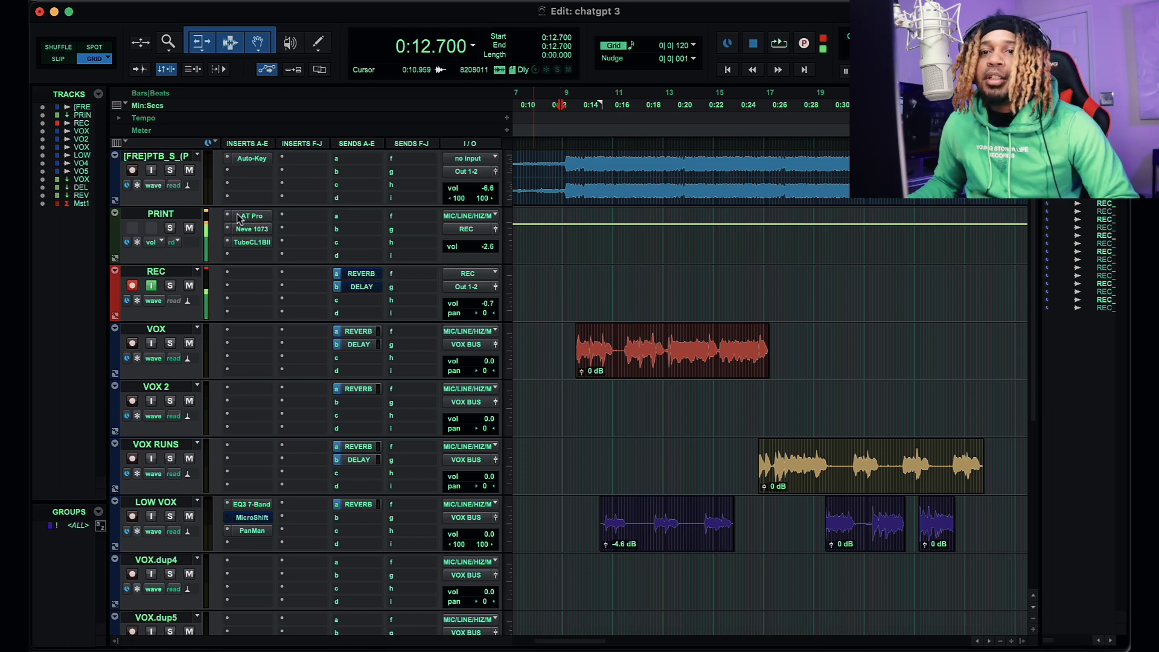
# Place the edit cursor at 0:12.800 on the REC track, just before the beat comes in.
pyautogui.click(713, 281)
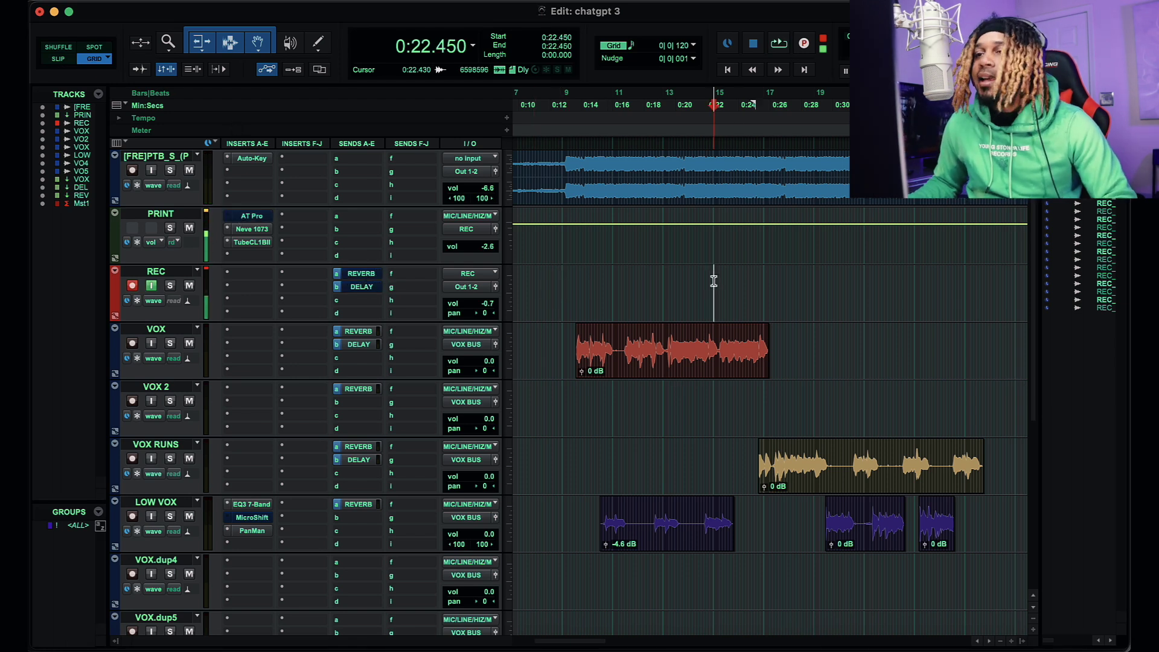
pyautogui.press('super+bracketleft')
pyautogui.click(614, 284)
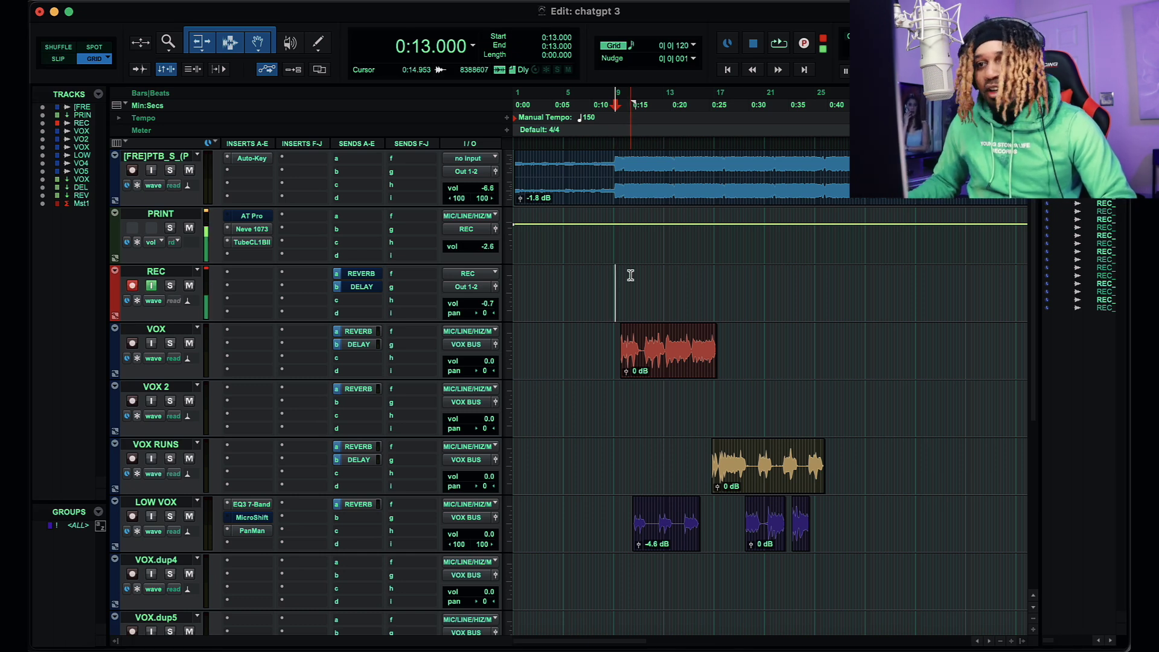
pyautogui.press('super+bracketright')
pyautogui.press('super+bracketright')
pyautogui.press('super+bracketright')
pyautogui.press('super+bracketright')
pyautogui.click(745, 285)
pyautogui.press('super+bracketleft')
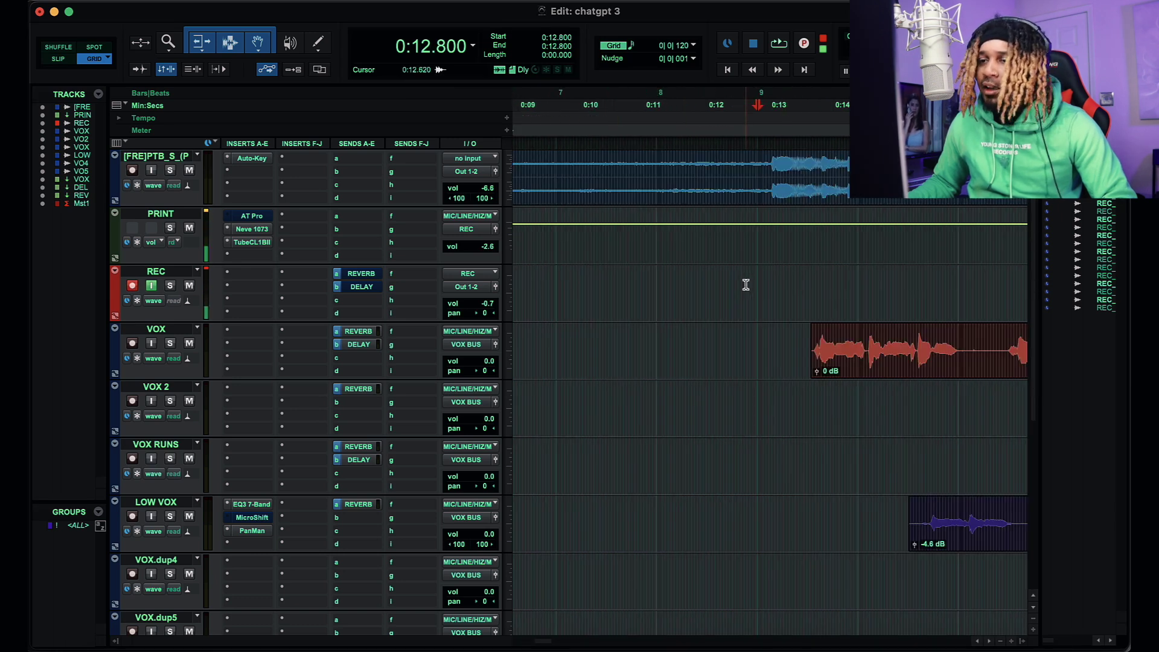